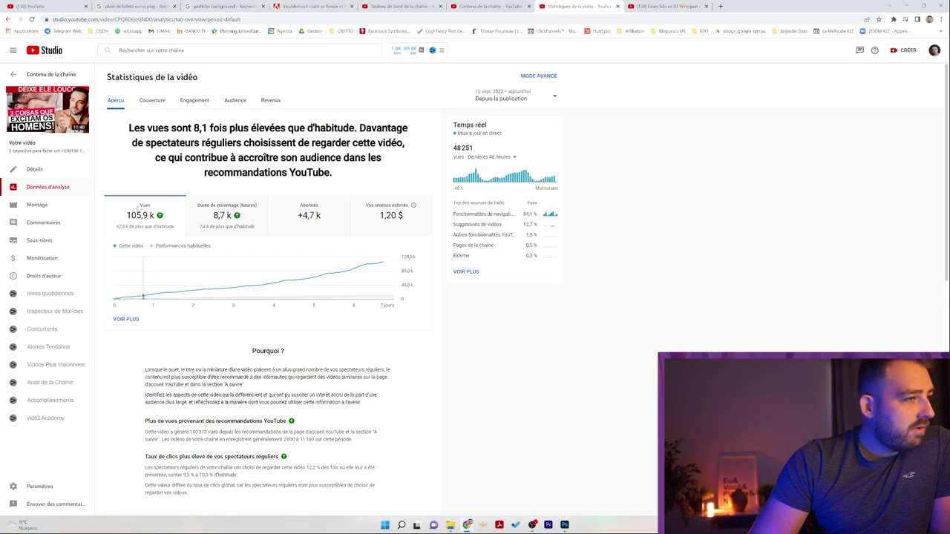
Examine the audience statistics of the current video.
left_click(235, 101)
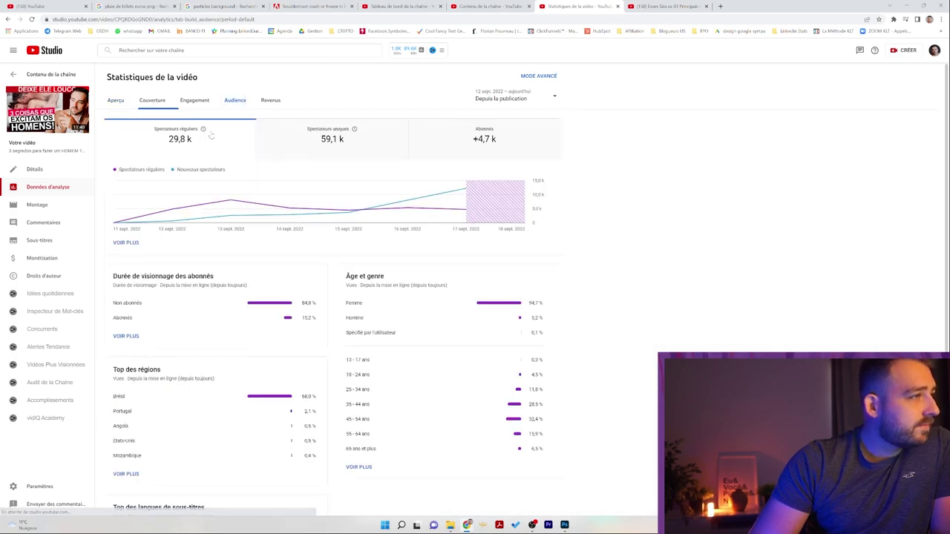
mouse_move(114, 223)
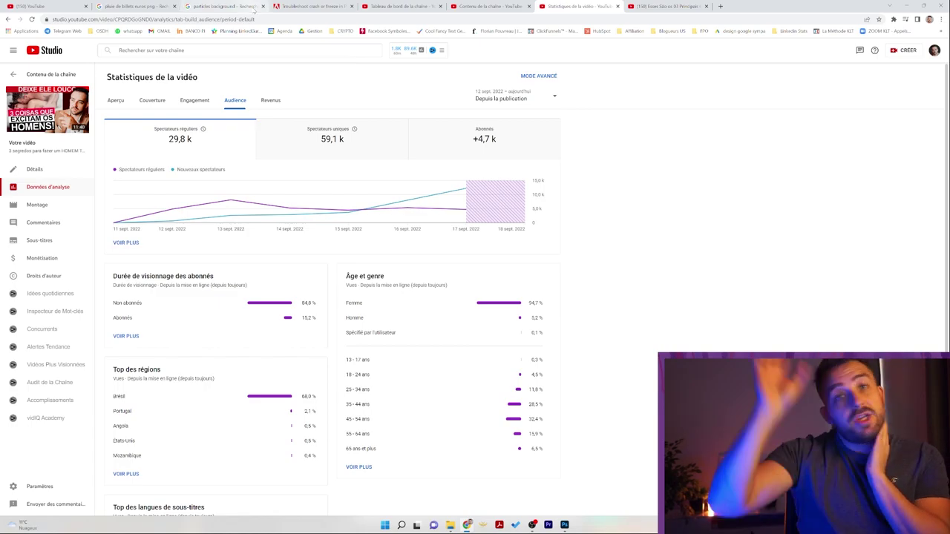
View the analytics overview of the video "APRENDA A CONQUISTAR UM HOMEM DE ACORDO COM A NEUROCIÊNCIA" from the channel's content list.
left_click(15, 74)
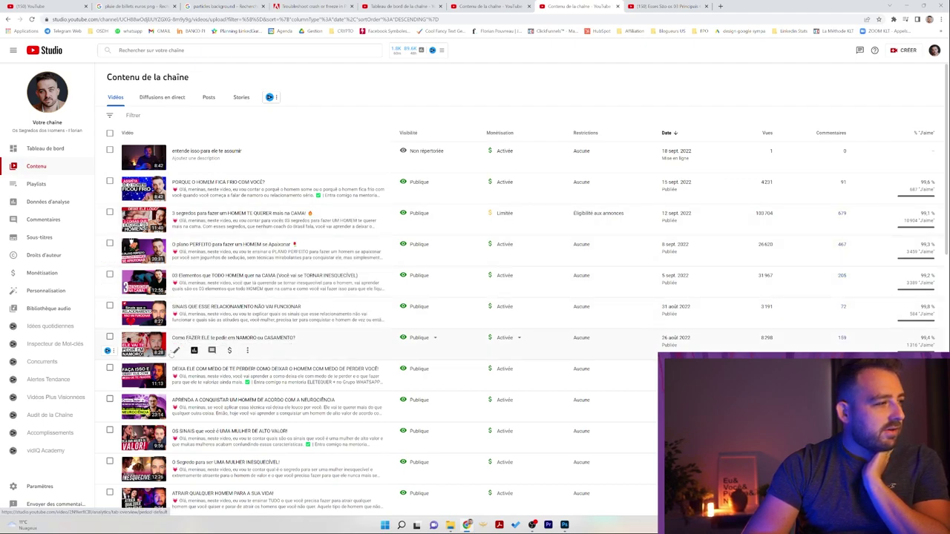
scroll(223, 395, "down", 1)
scroll(223, 395, "down", 1)
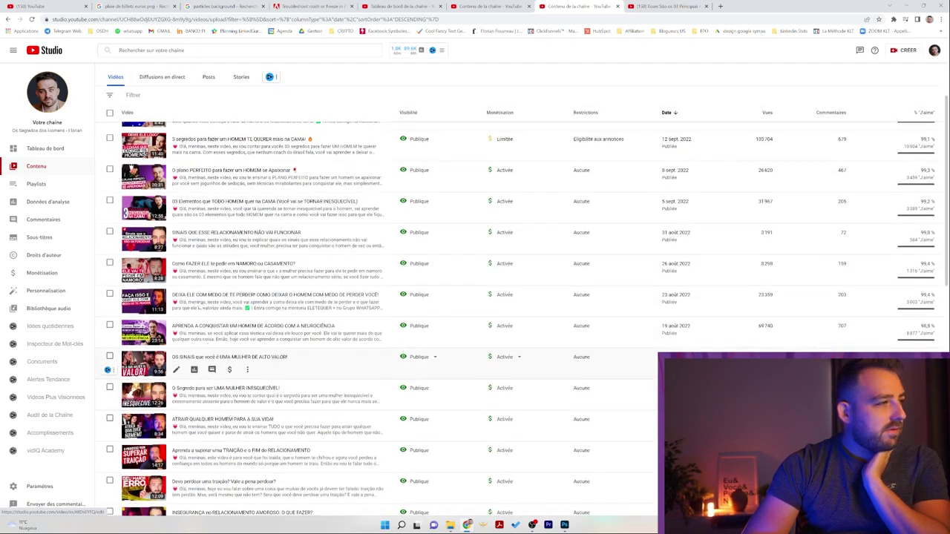
left_click(144, 332)
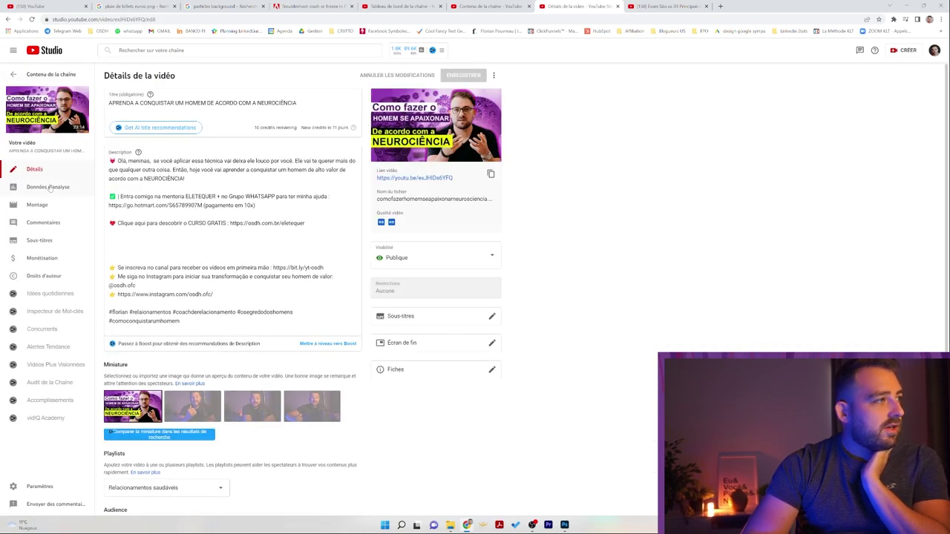
left_click(49, 187)
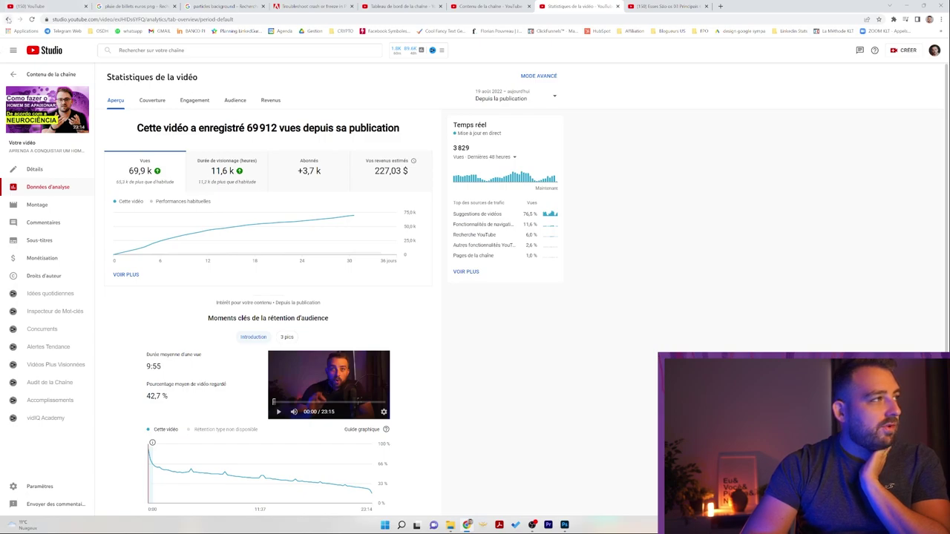
left_click(8, 19)
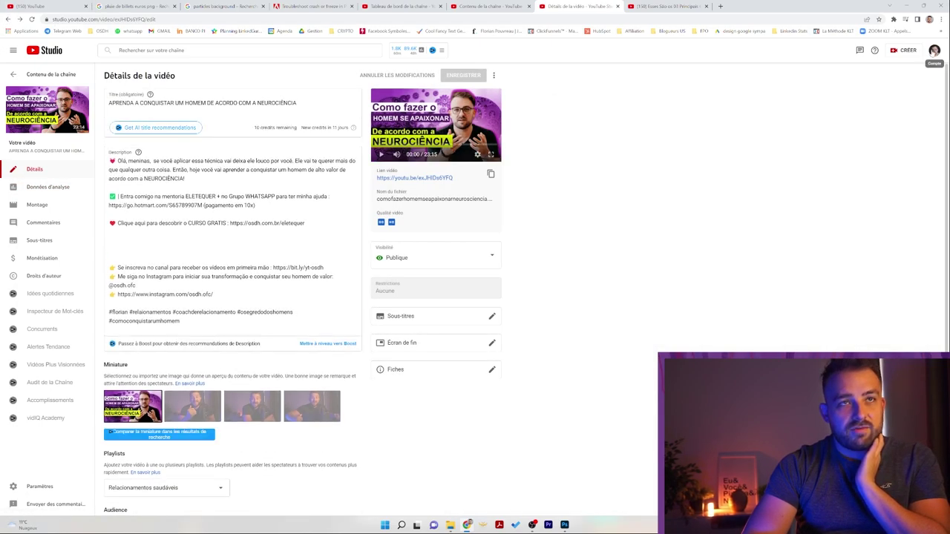
Switch the active account to the LA FORGE channel.
left_click(935, 50)
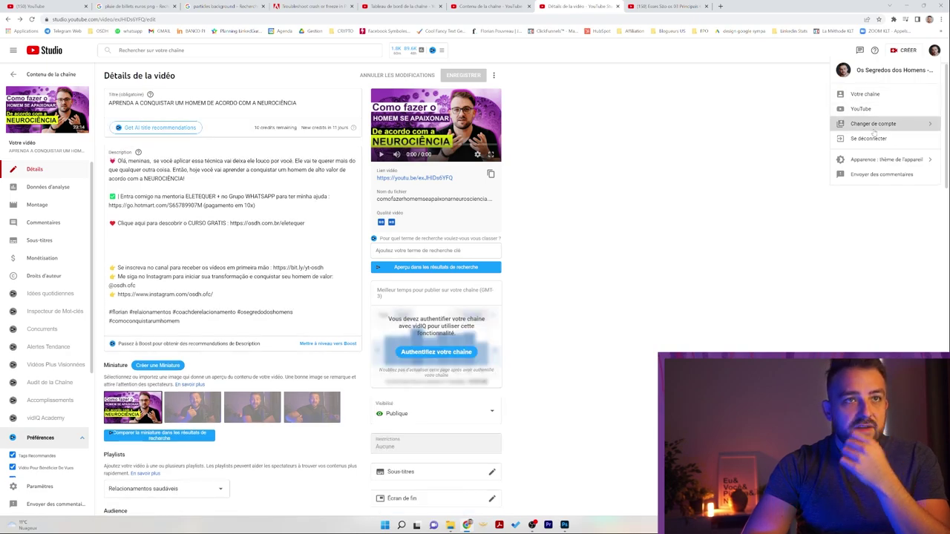
left_click(874, 127)
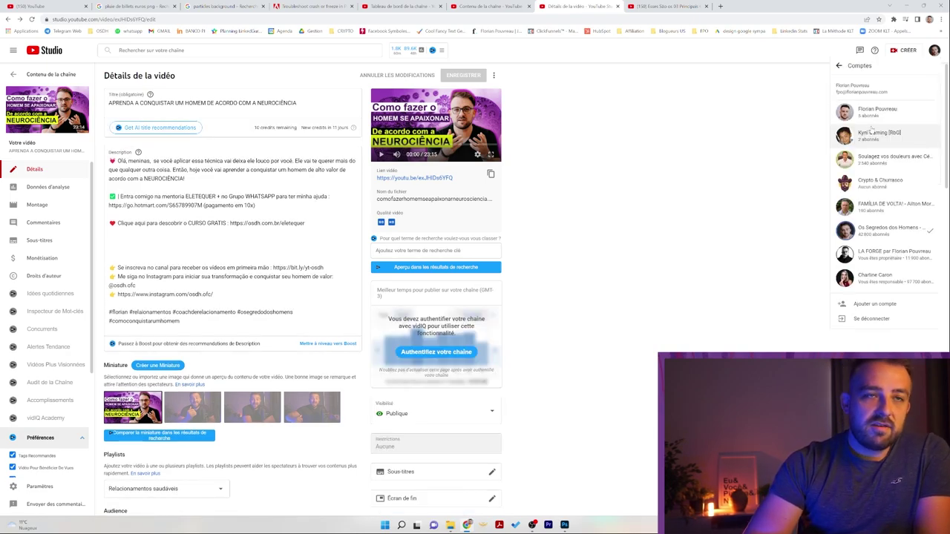
left_click(861, 252)
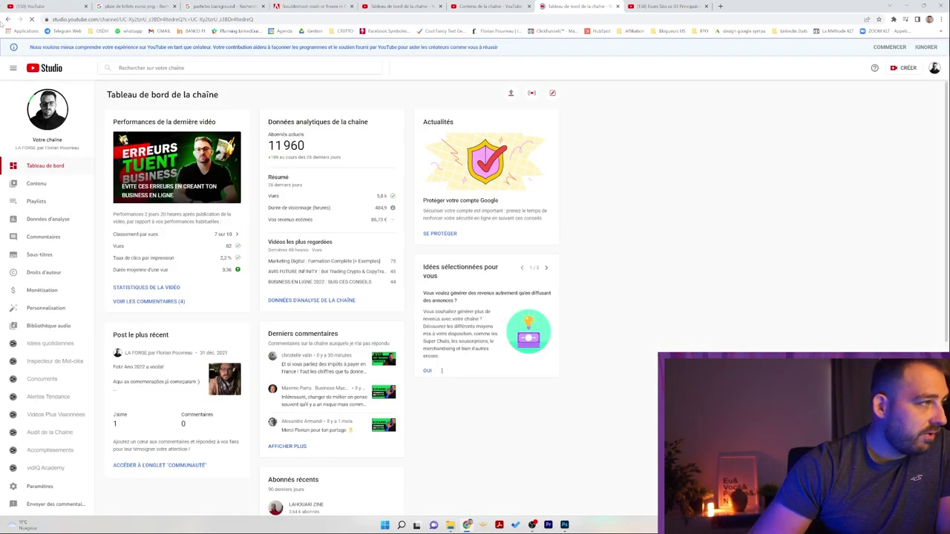
List the LA FORGE channel's videos by descending views and highlight the view count of the most viewed one.
left_click(44, 190)
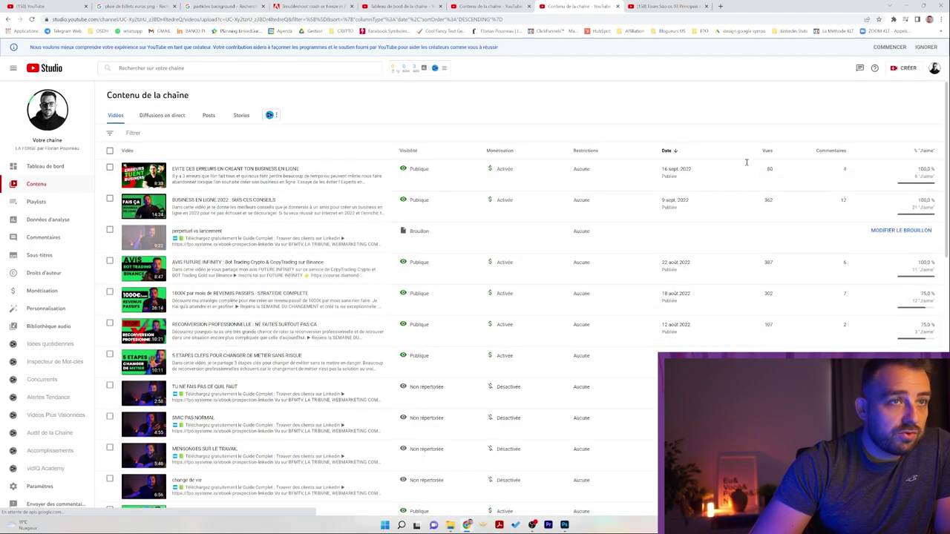
left_click(770, 151)
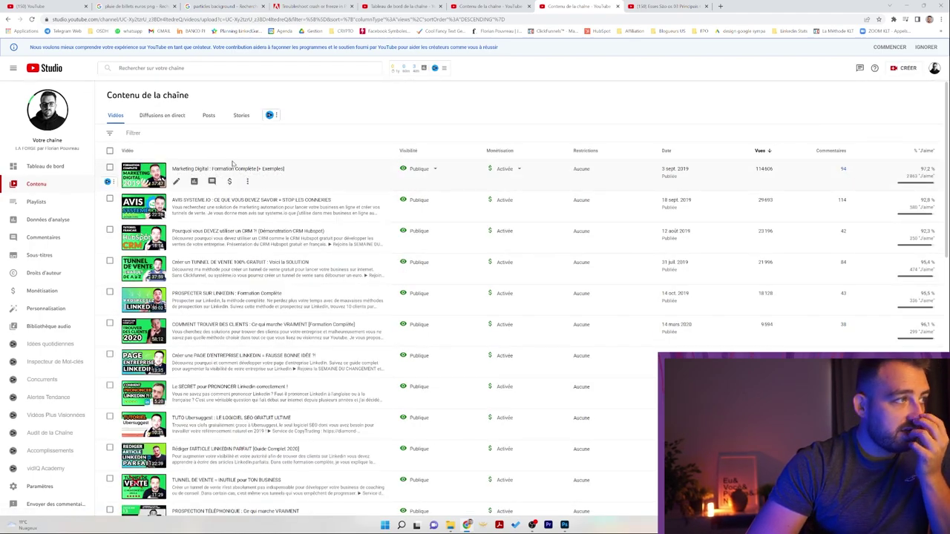
double_click(763, 168)
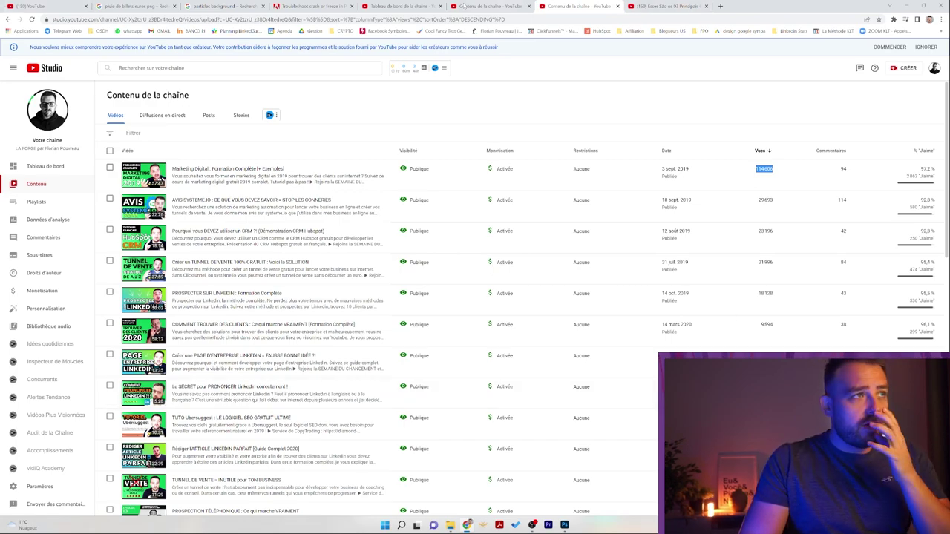
Reconnect the signed-out channel content page in the other browser tab and close the extra YouTube Studio tab.
left_click(497, 6)
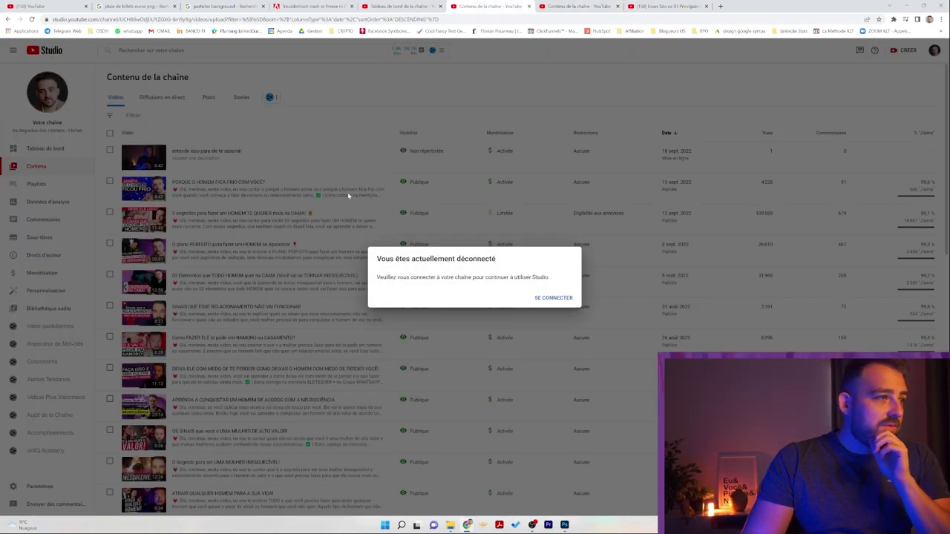
left_click(553, 297)
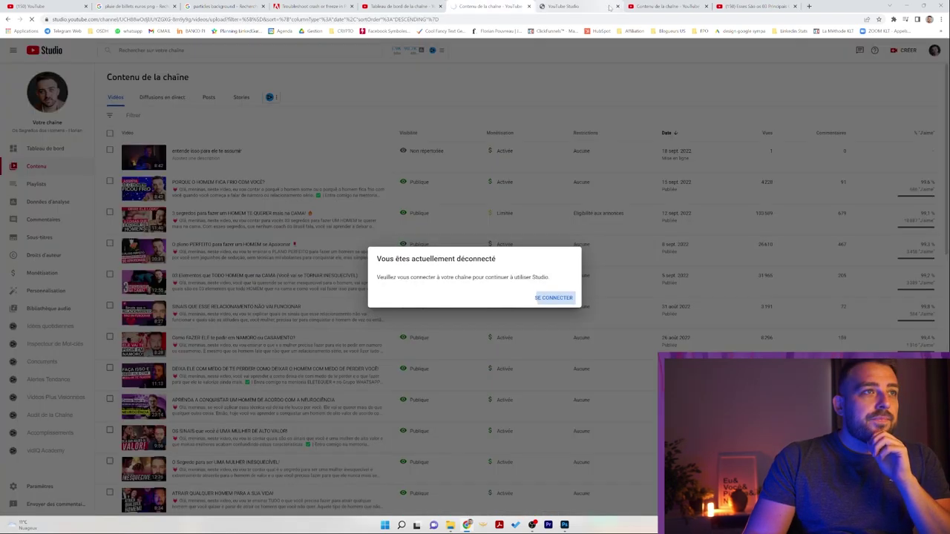
left_click(618, 6)
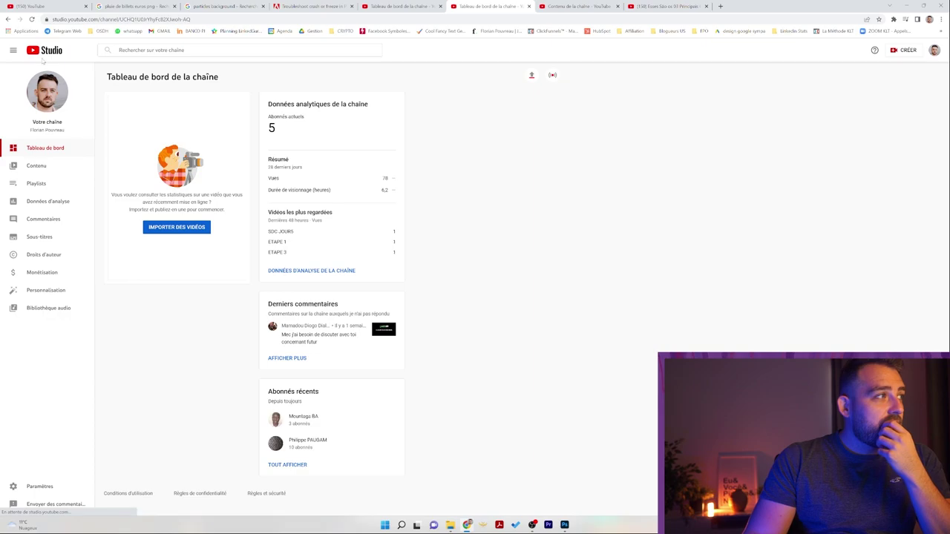
Open the YouTube home page, start the video The Eagles "Hotel California" solo cover and pause it.
left_click(49, 90)
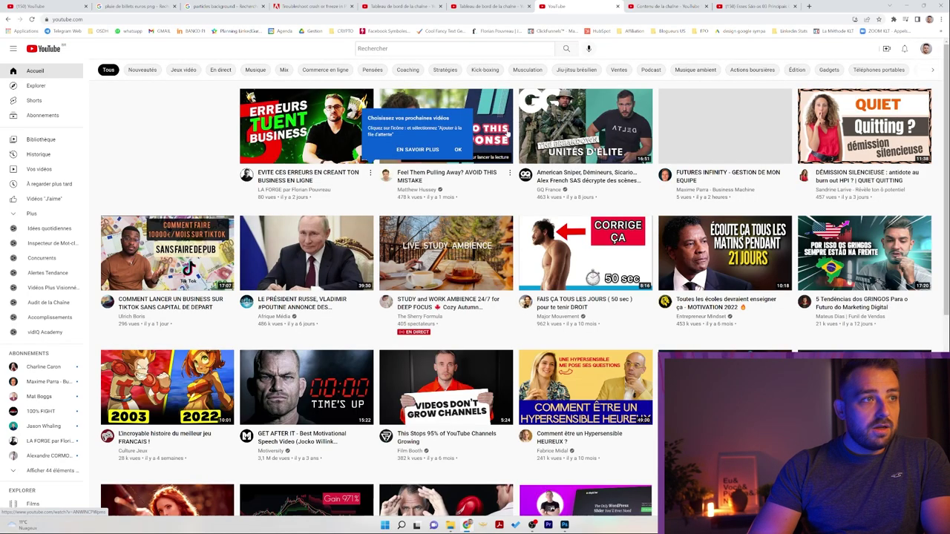
left_click(808, 135)
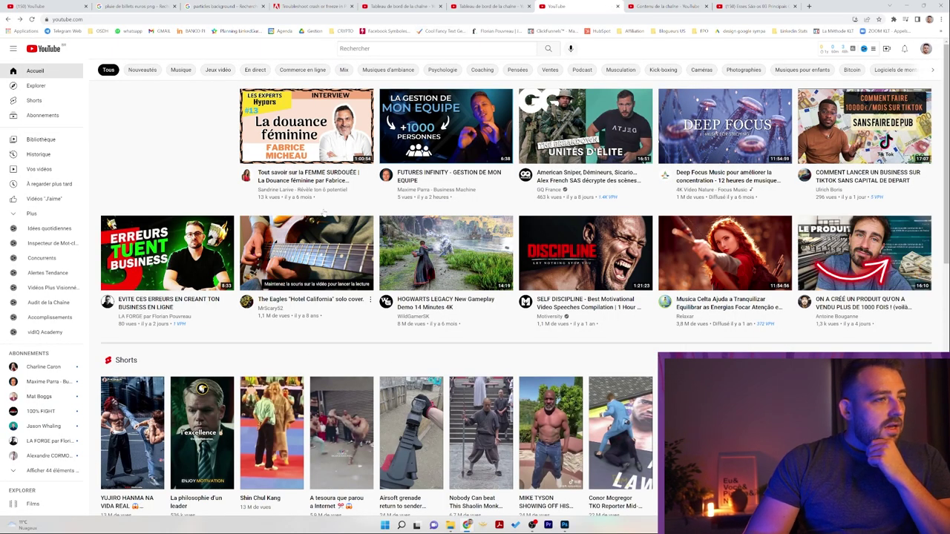
left_click(326, 260)
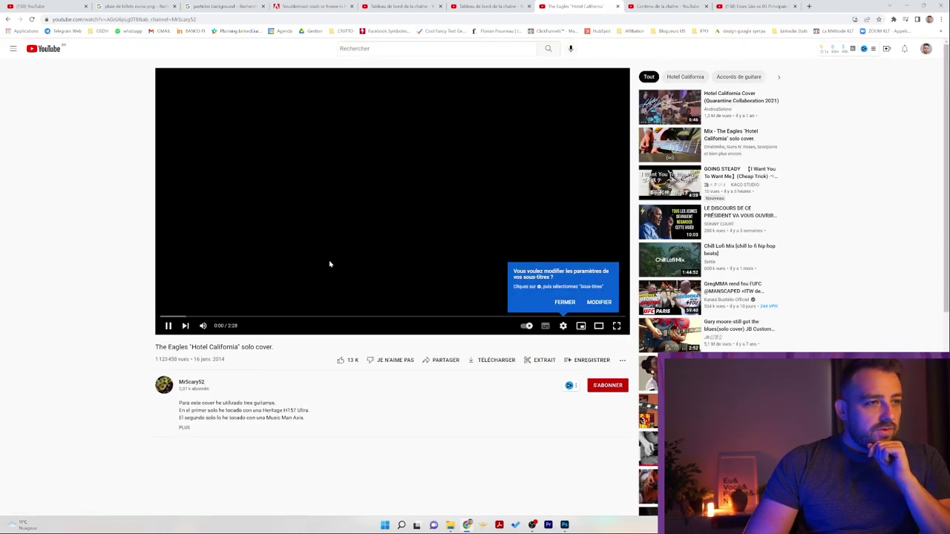
left_click(166, 327)
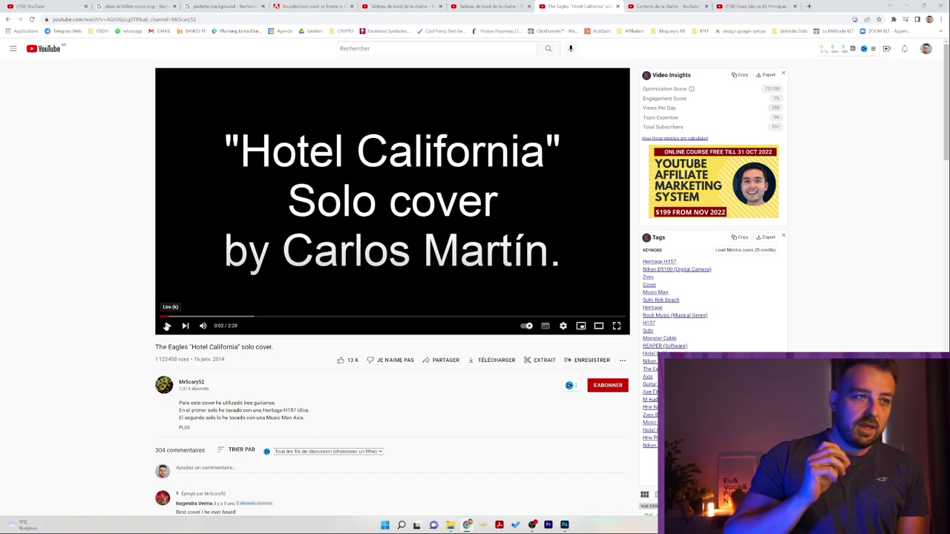
Return to the Studio dashboard, switch the account to LA FORGE and check the channel's watch time for the last 28 days.
left_click(464, 6)
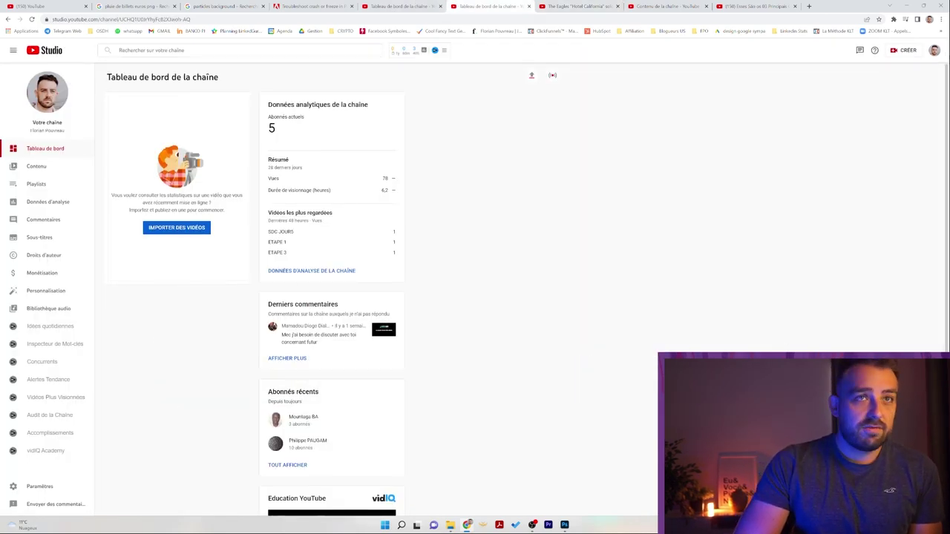
left_click(934, 51)
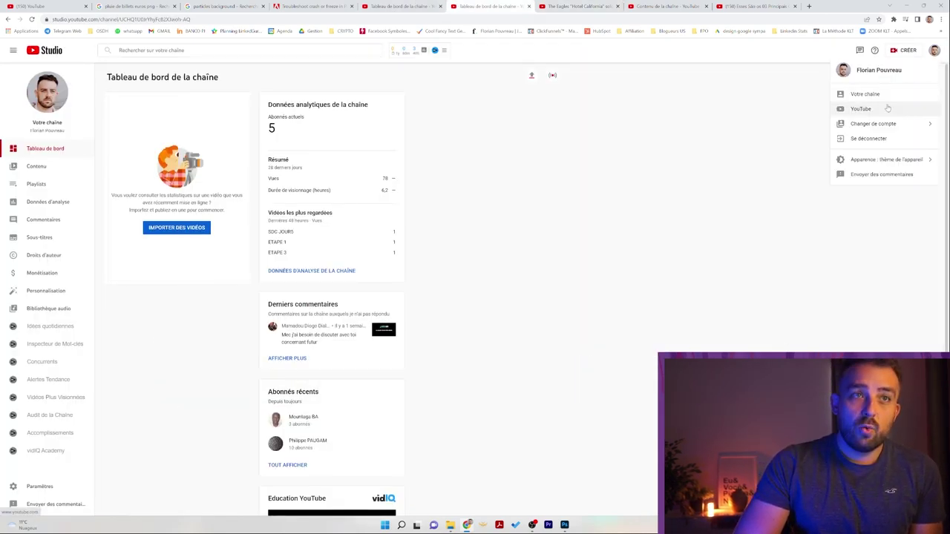
left_click(874, 124)
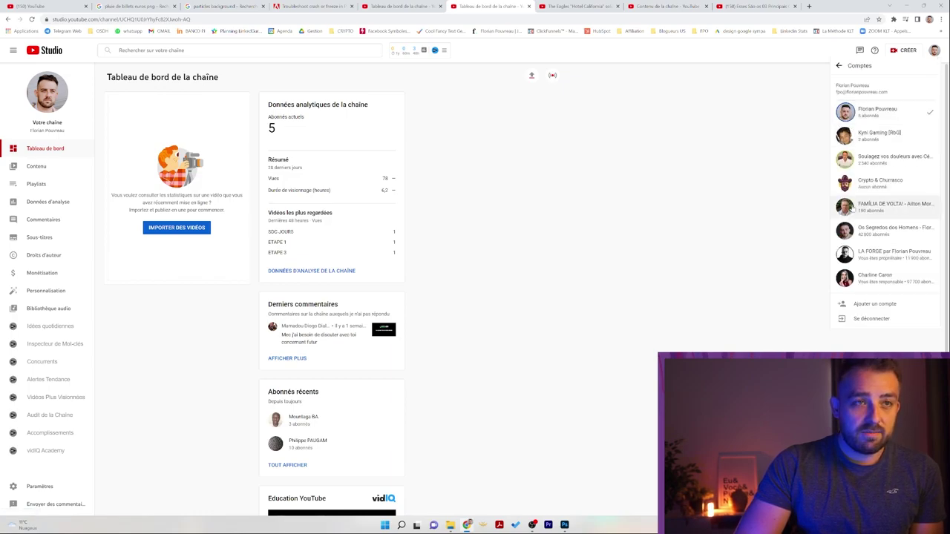
left_click(872, 255)
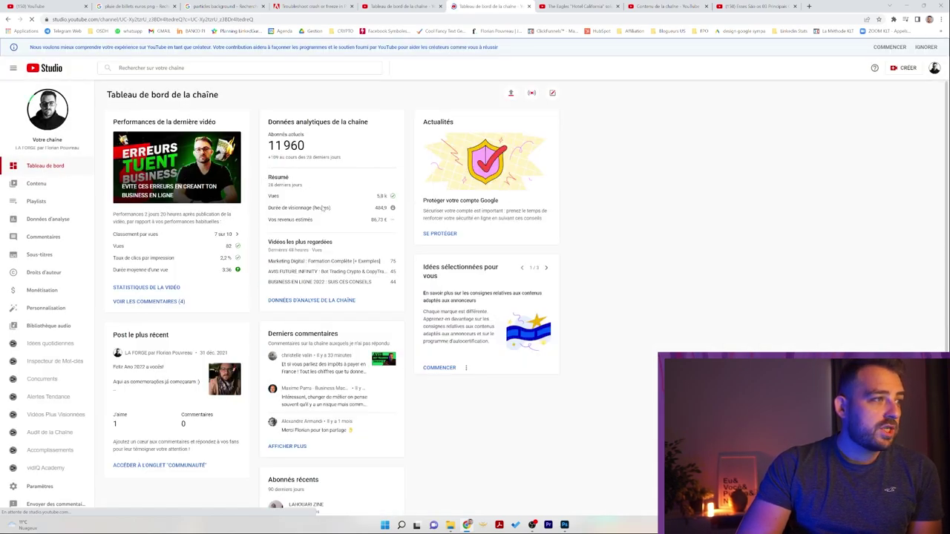
left_click_drag(304, 207, 331, 208)
left_click(382, 208)
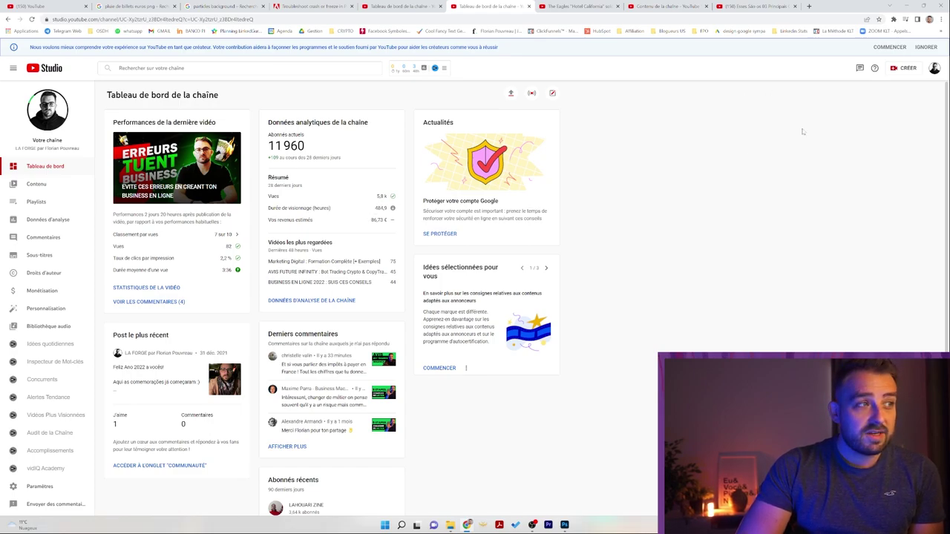
Switch the account to the Os Segredos dos Homens channel and check the watch time on its dashboard.
left_click(935, 69)
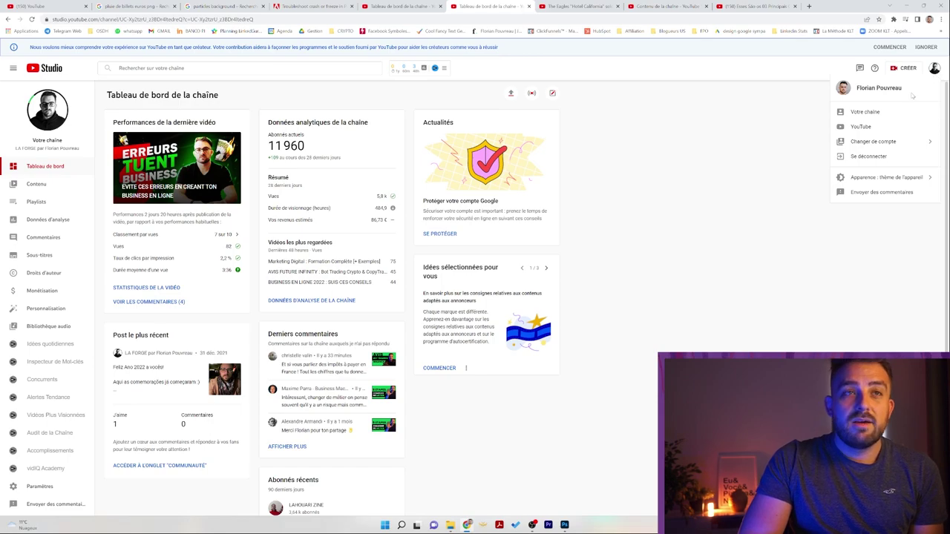
left_click(876, 141)
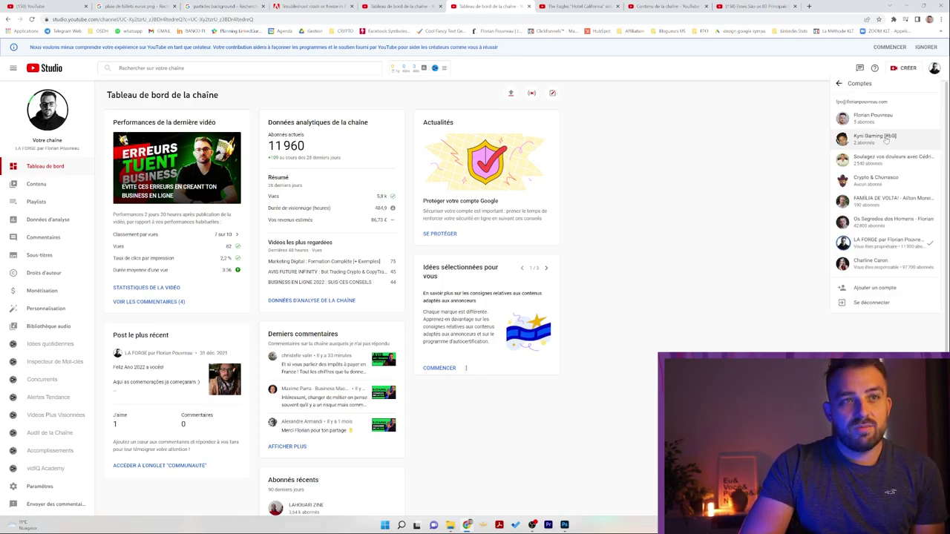
left_click(885, 216)
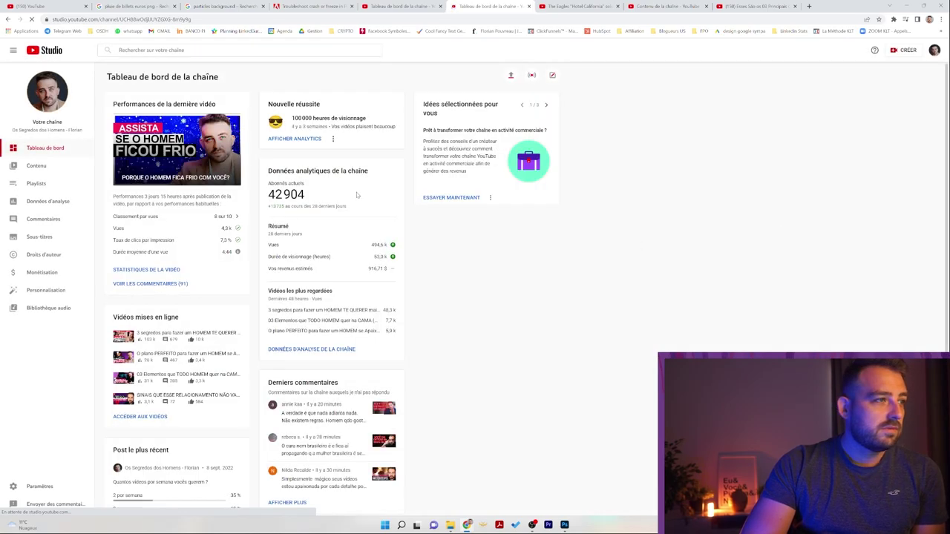
mouse_move(391, 256)
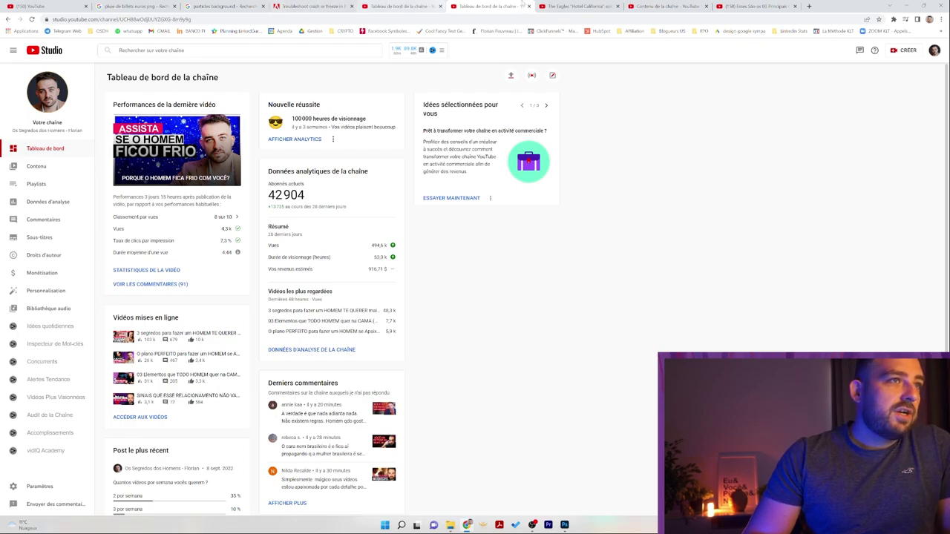
Search YouTube for "gagner un tournoi de poker" from the tab with the Hotel California video.
left_click(568, 6)
left_click(399, 49)
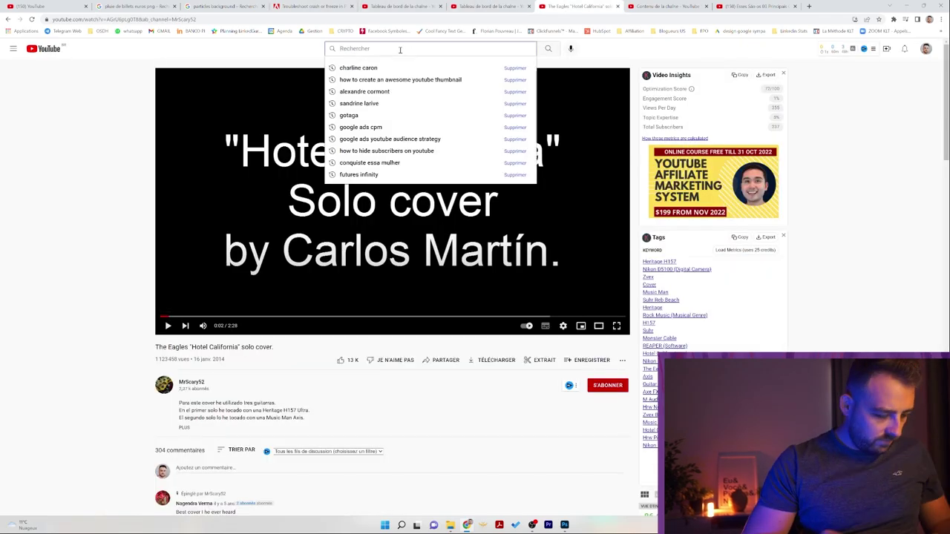
type("gagner")
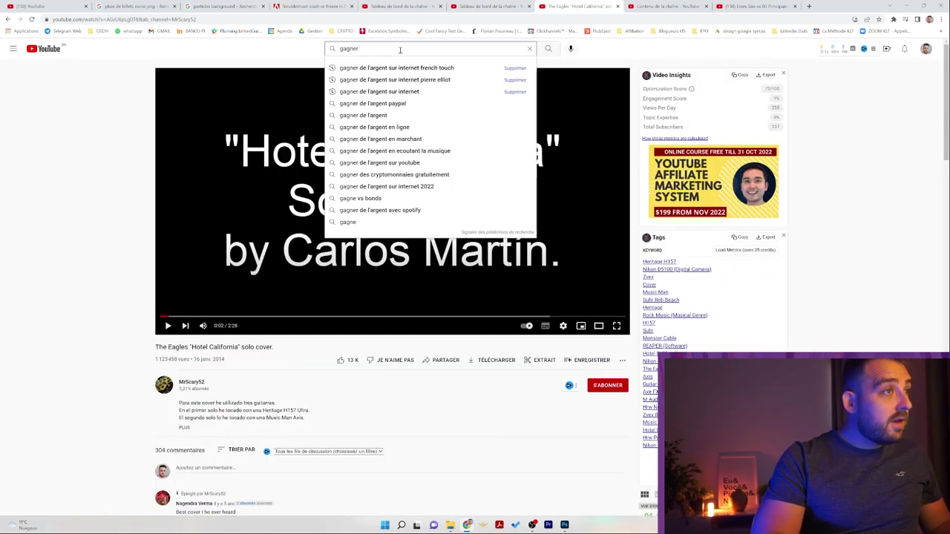
type(" un tournois de")
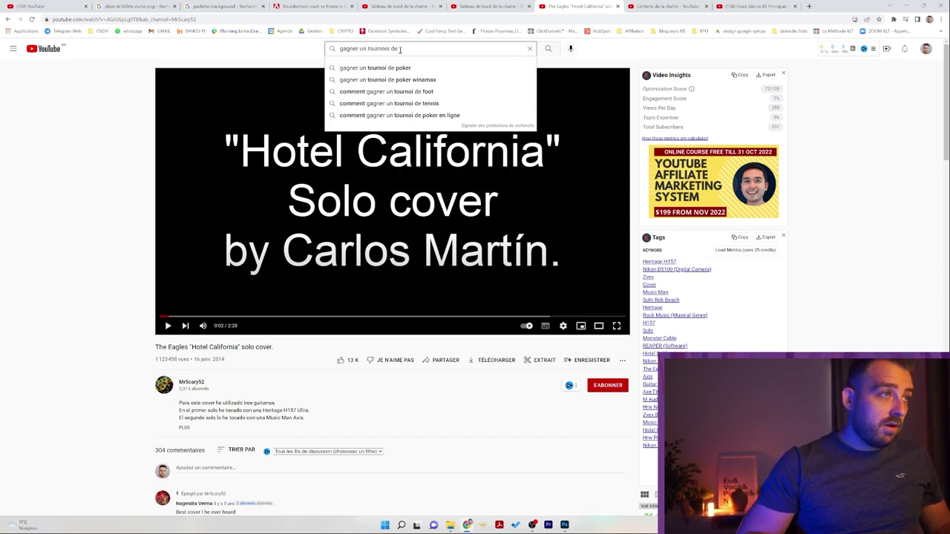
key("Down")
key("Return")
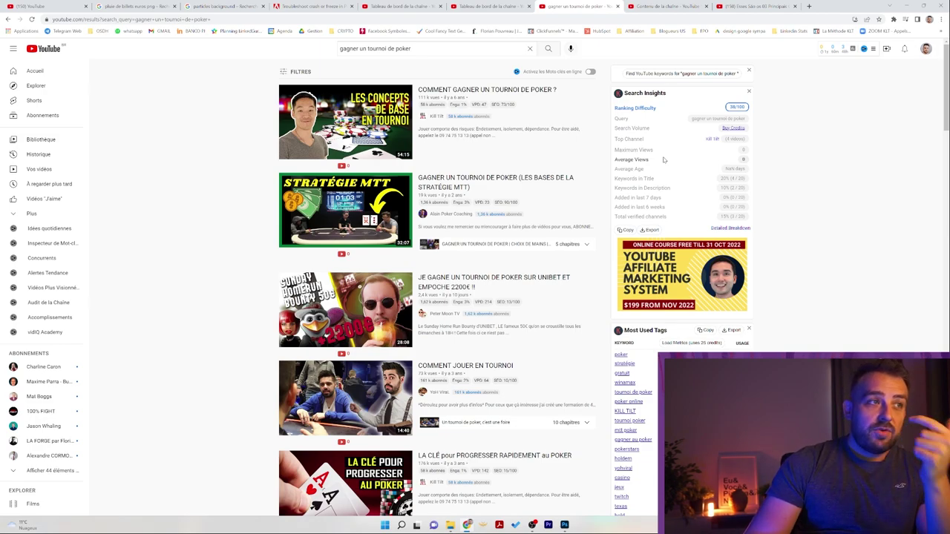
Open the Kill Tilt video "COMMENT GAGNER UN TOURNOI DE POKER ?" from the search results.
mouse_move(562, 201)
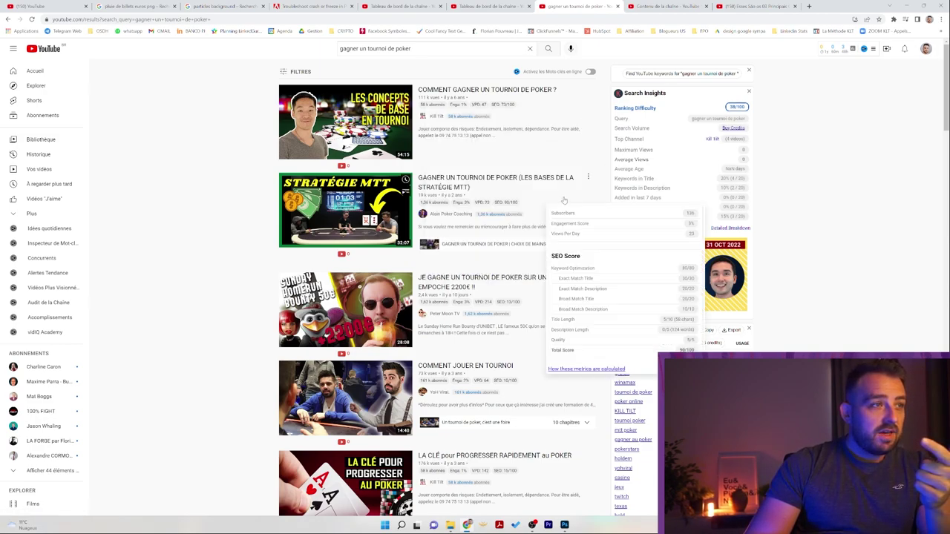
left_click(351, 125)
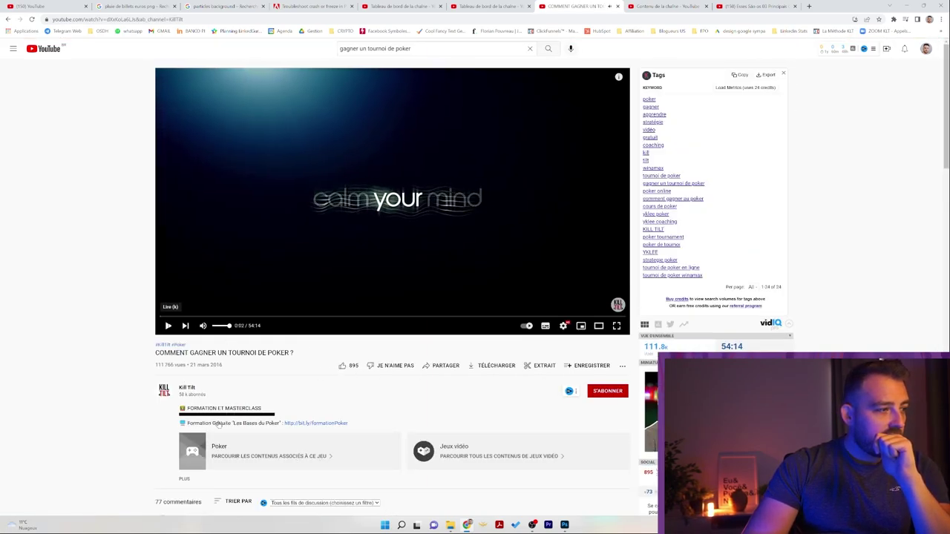
Look at the Kill Tilt channel page from the poker video and return to the "gagner un tournoi de poker" search results.
scroll(200, 387, "down", 1)
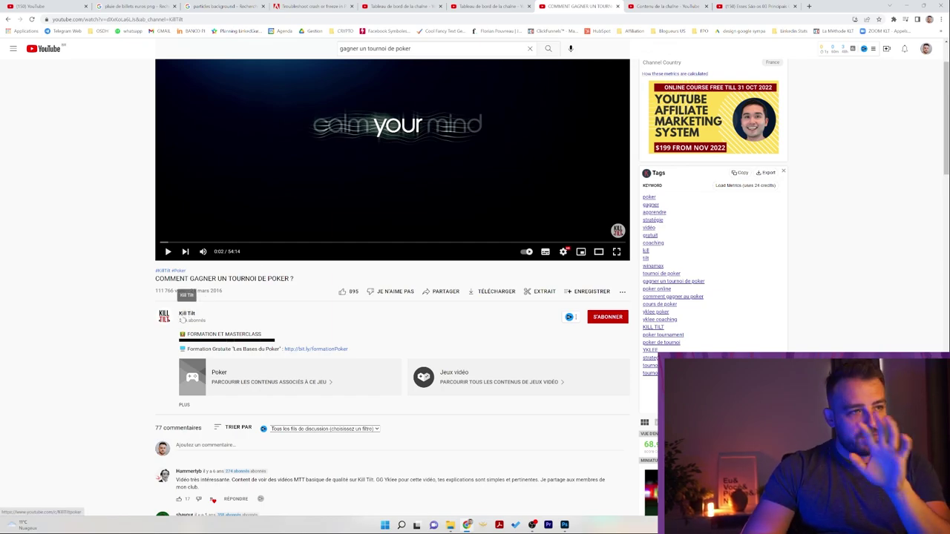
left_click(186, 315)
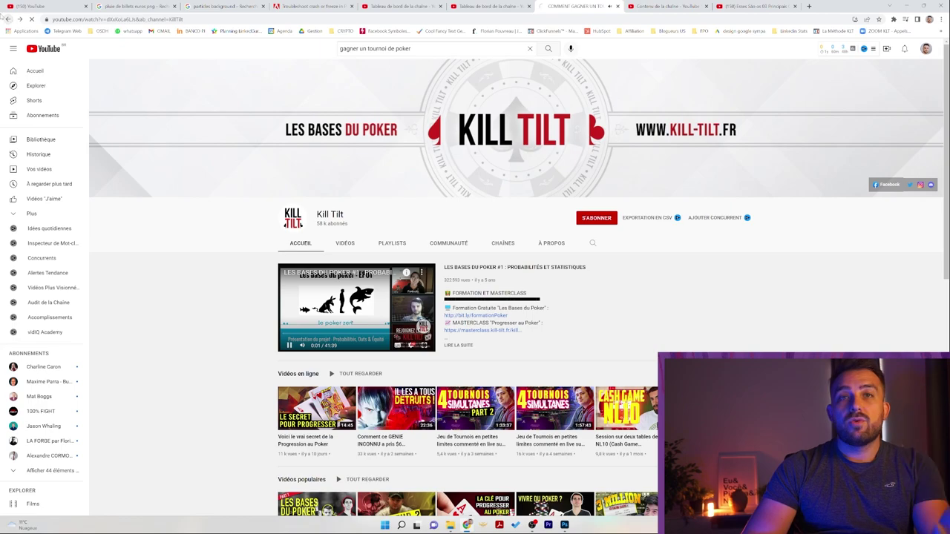
left_click(7, 19)
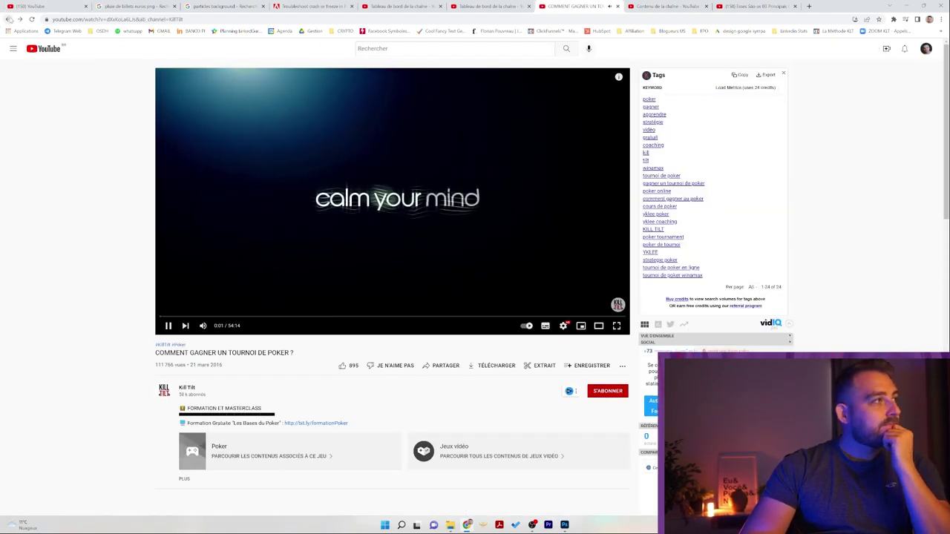
key("alt+Left")
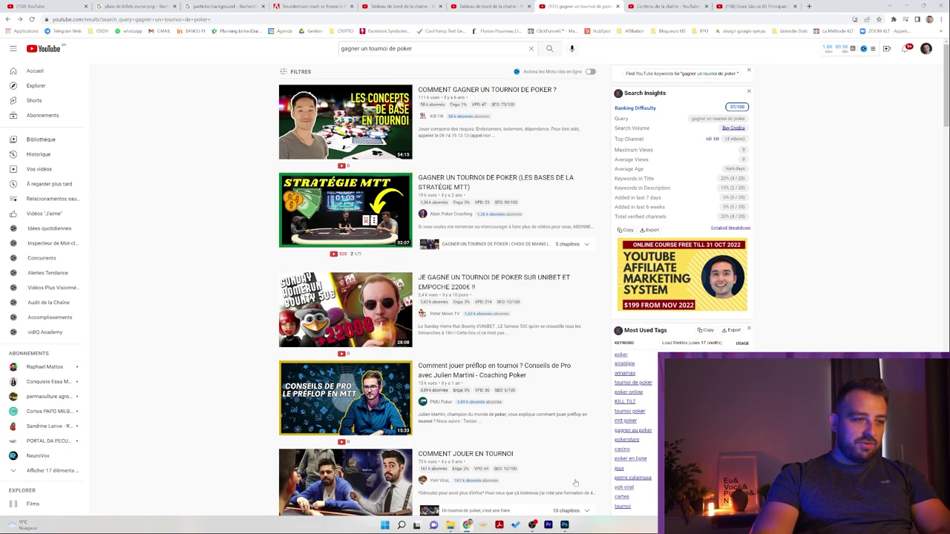
View the YouTube thumbnail design in Photoshop, and search YouTube in Chrome for "comment créer une chaine youtube" to look over competing thumbnails.
left_click(564, 525)
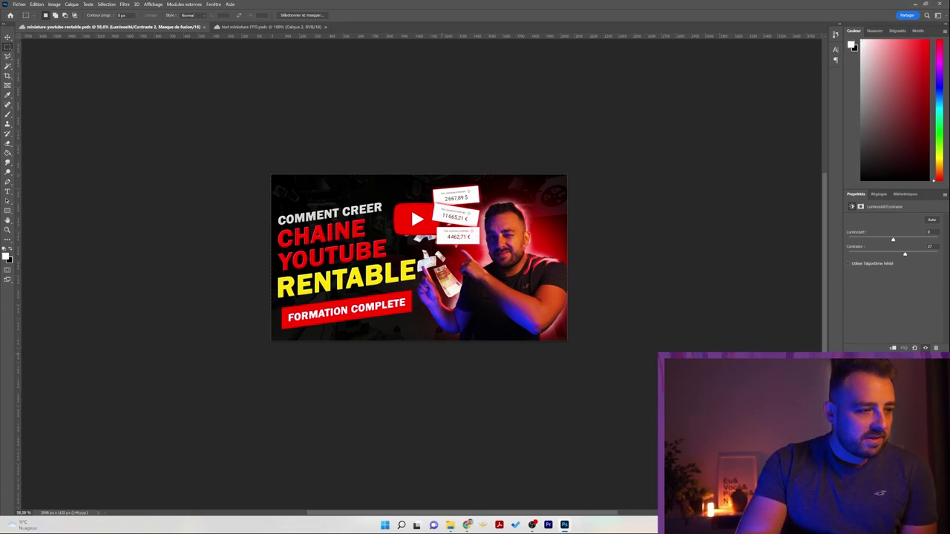
left_click(466, 524)
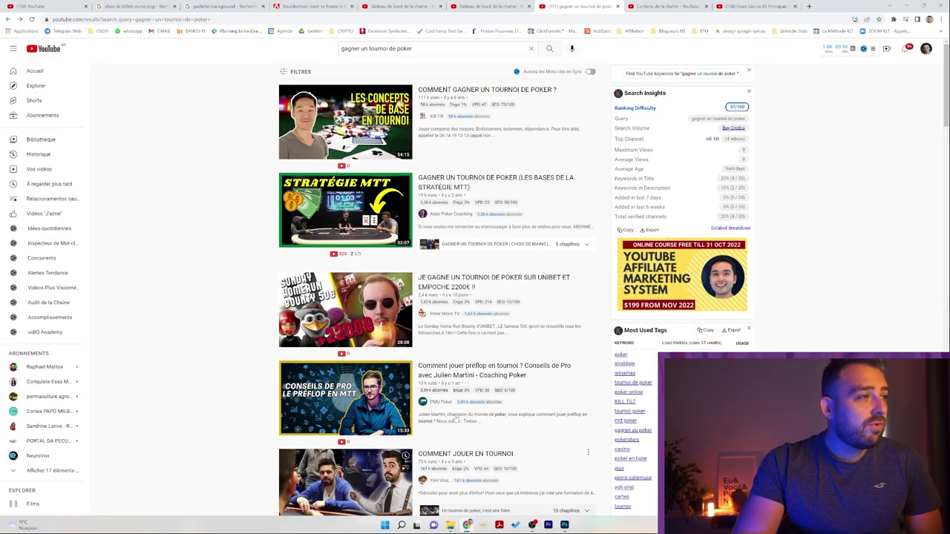
triple_click(419, 49)
type("commen")
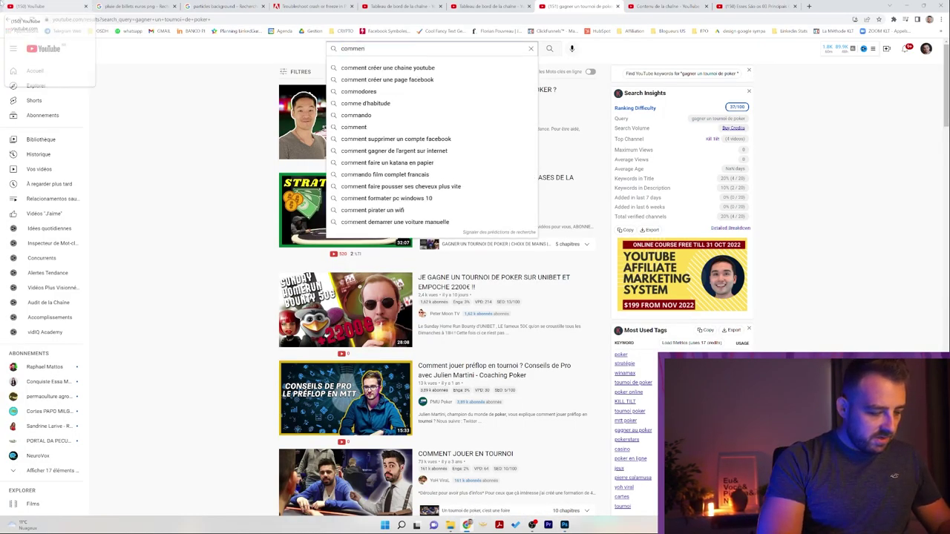
type("t créer une chaine youtube")
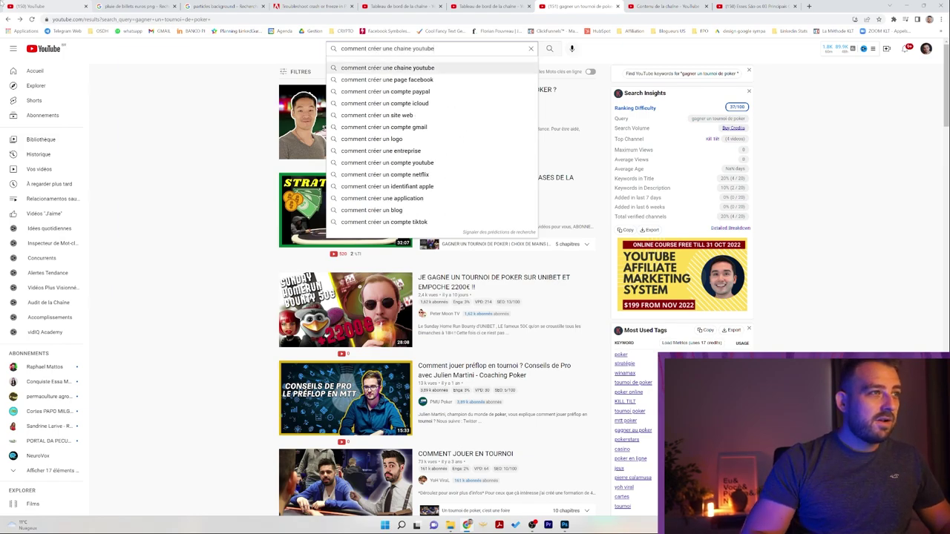
key("Return")
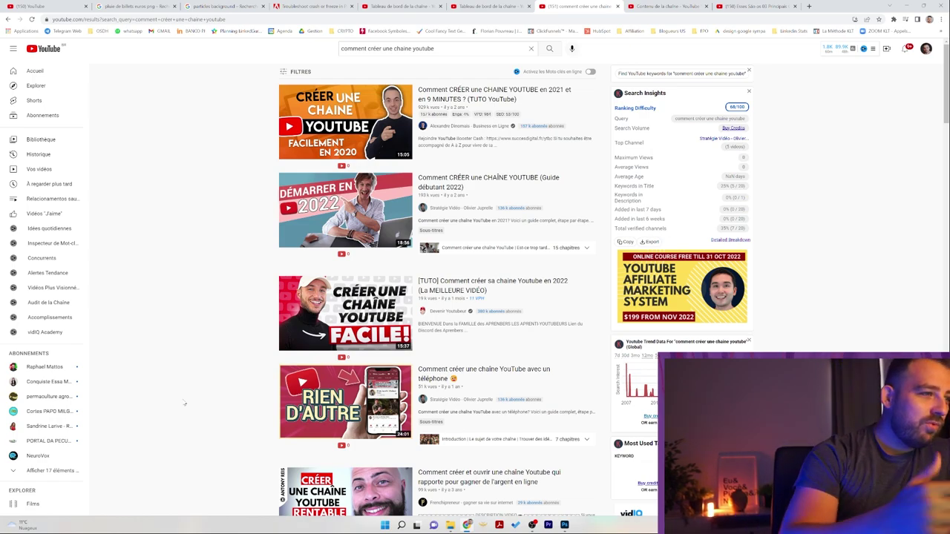
scroll(348, 425, "down", 3)
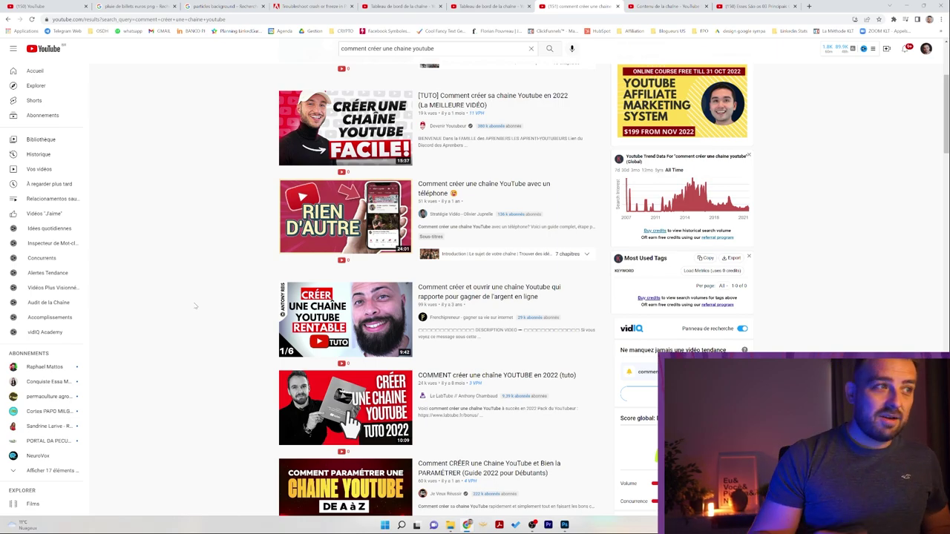
scroll(239, 257, "up", 3)
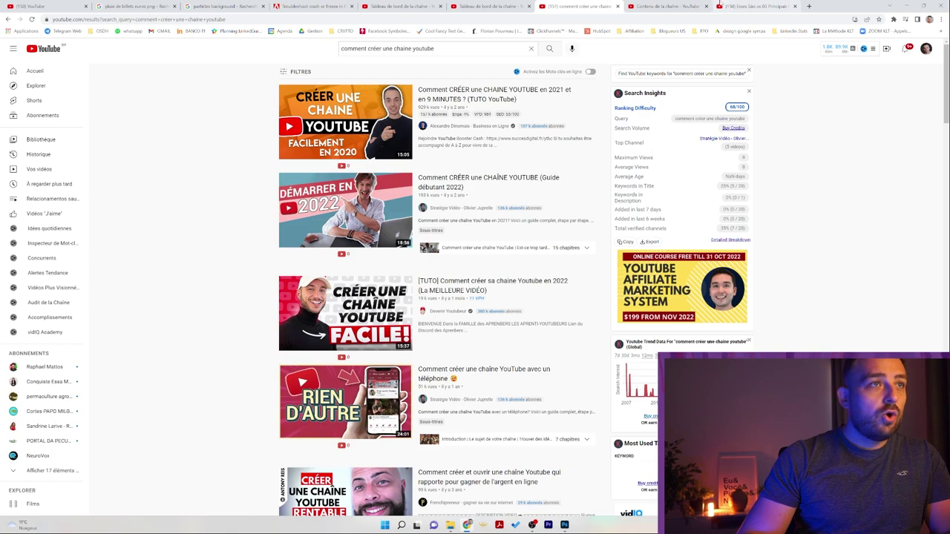
Switch the YouTube account from Os Segredos dos Homens to the LA FORGE channel.
left_click(924, 49)
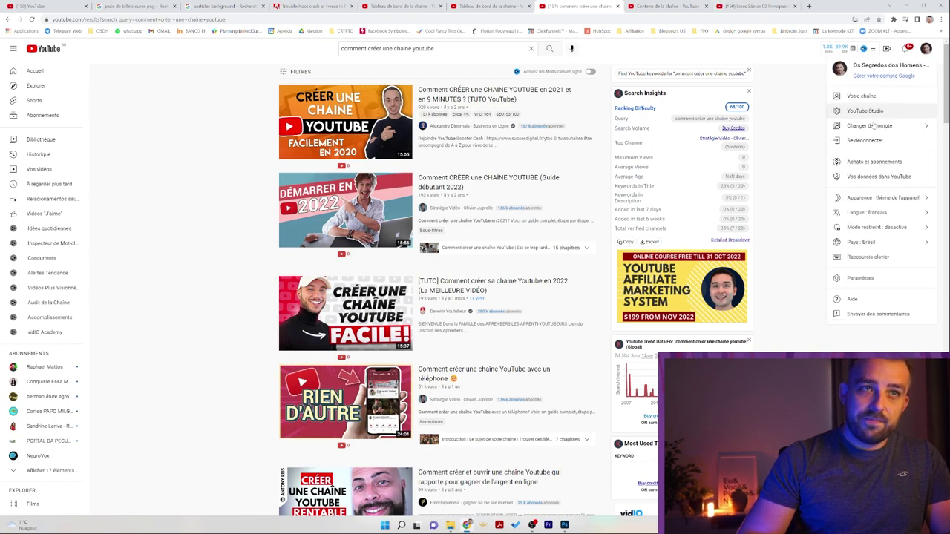
left_click(834, 131)
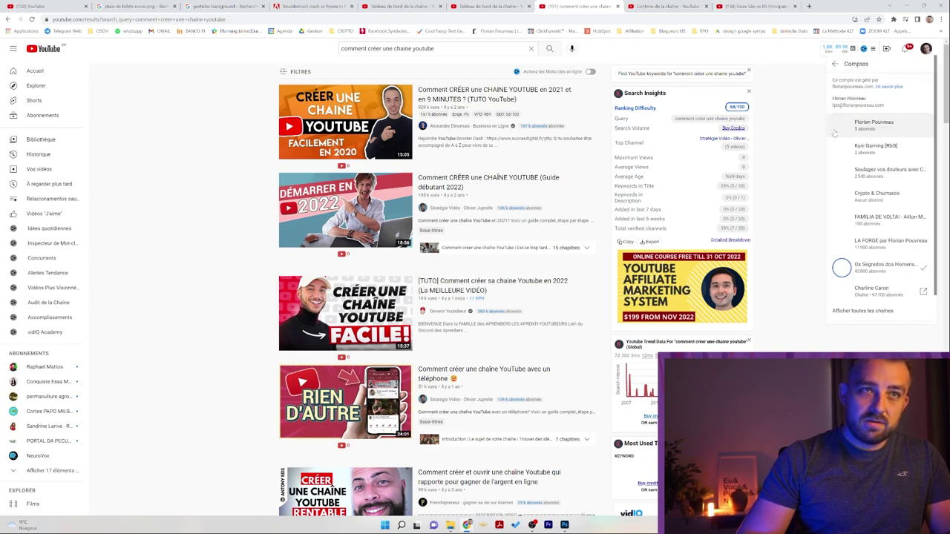
left_click(874, 242)
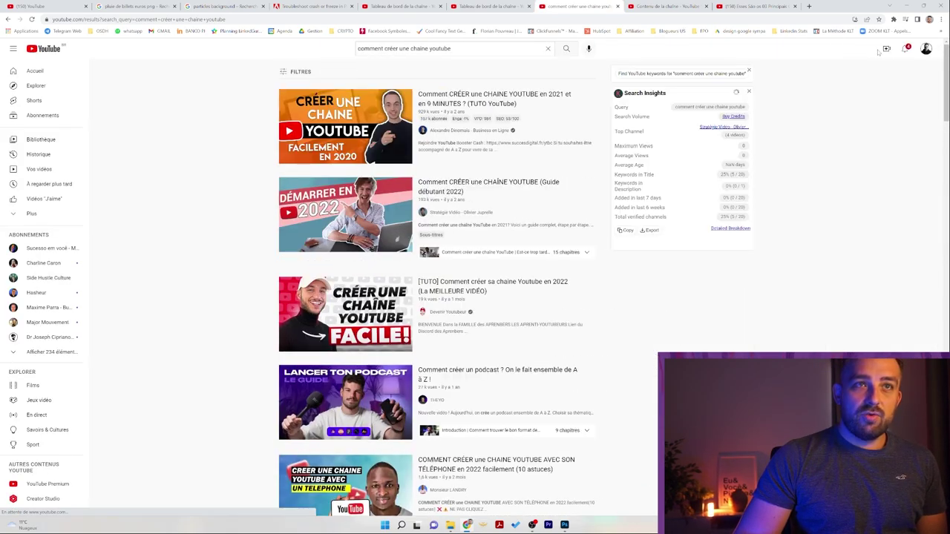
left_click(886, 48)
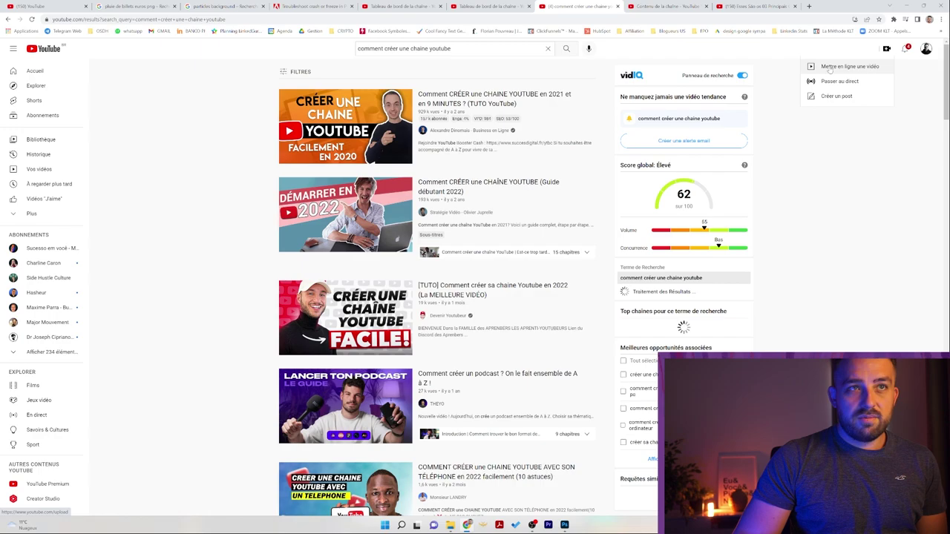
Open YouTube Studio for the LA FORGE channel and show its list of videos.
left_click(926, 49)
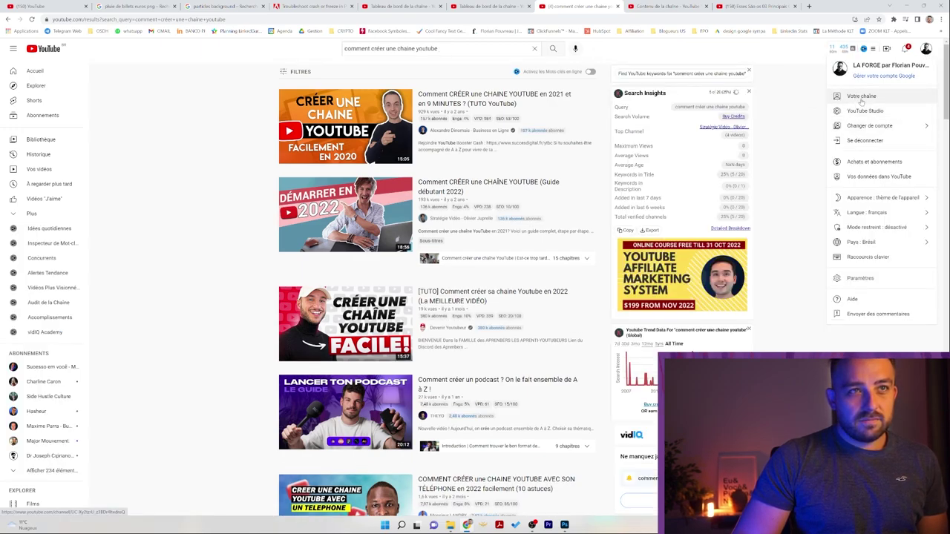
left_click(866, 112)
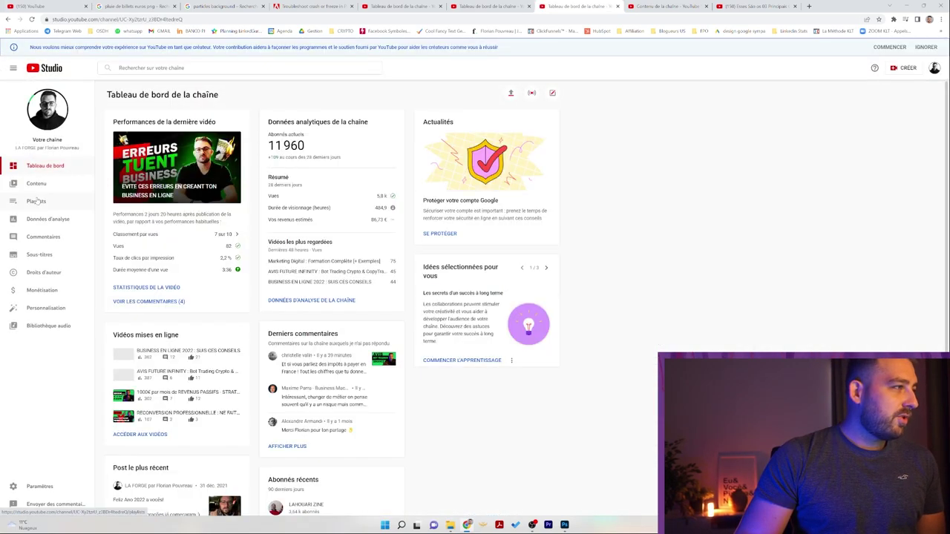
left_click(68, 185)
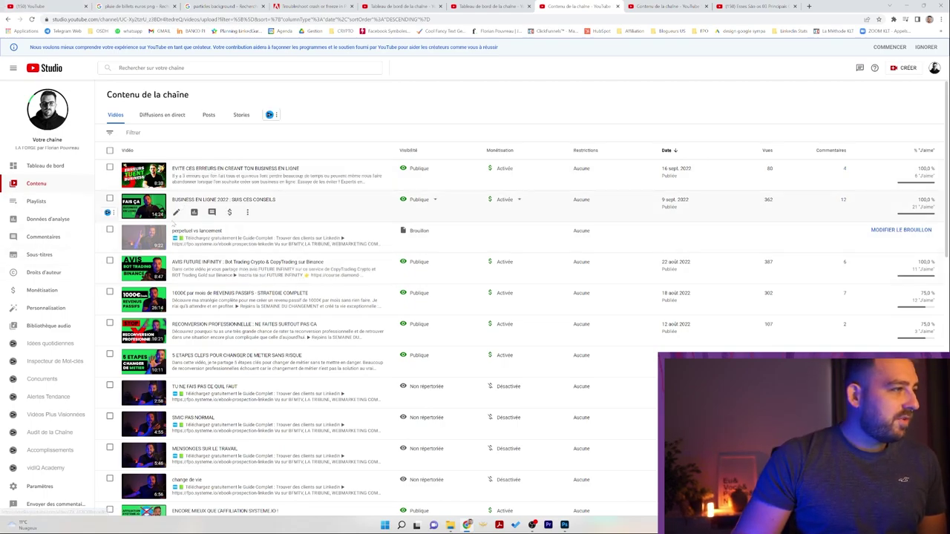
Open the draft "perpetuel vs lancement" and upload the image creer-chaine-youtube-rentable from the Images folder as its thumbnail.
left_click(177, 244)
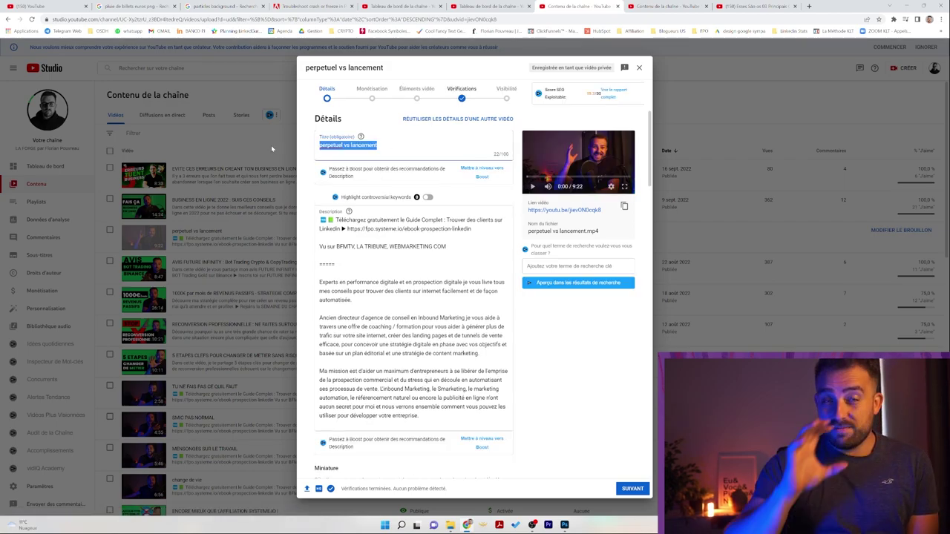
scroll(327, 319, "down", 3)
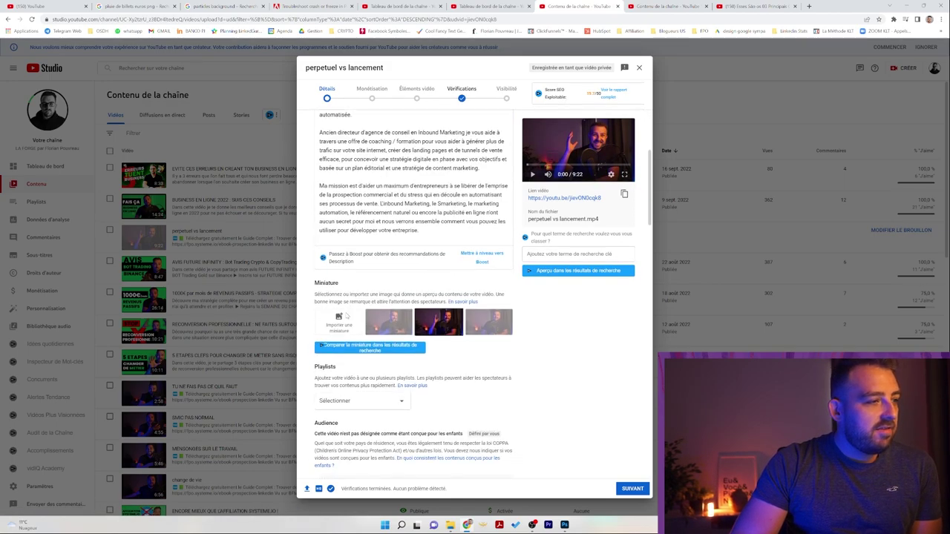
left_click(338, 323)
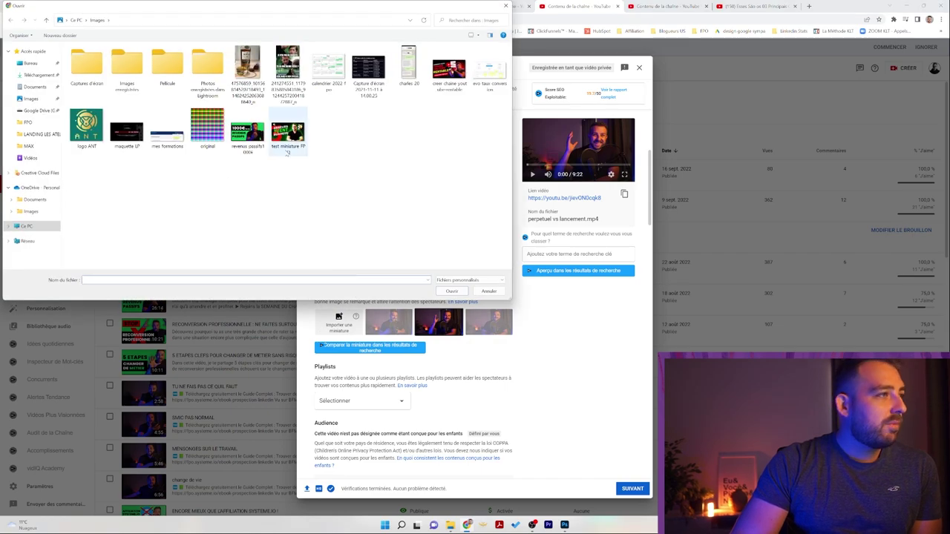
left_click(449, 70)
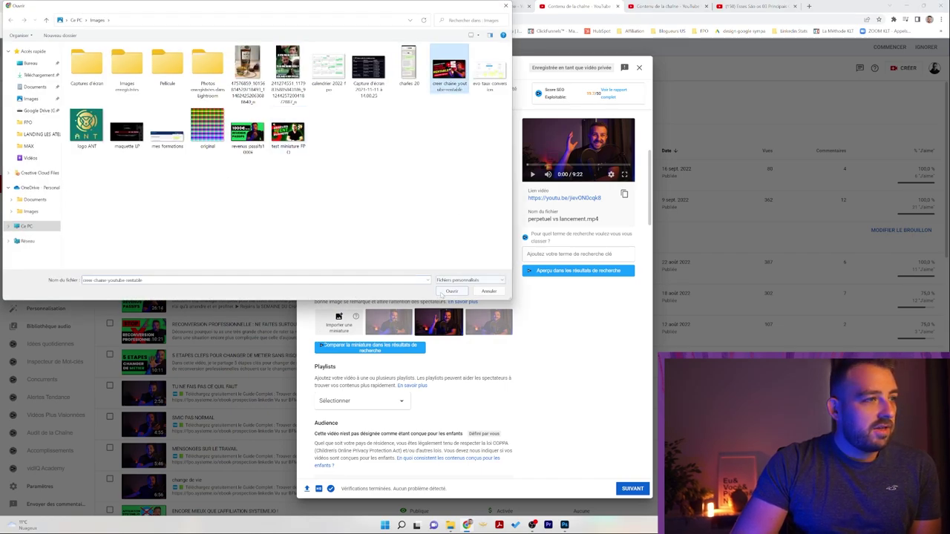
left_click(450, 291)
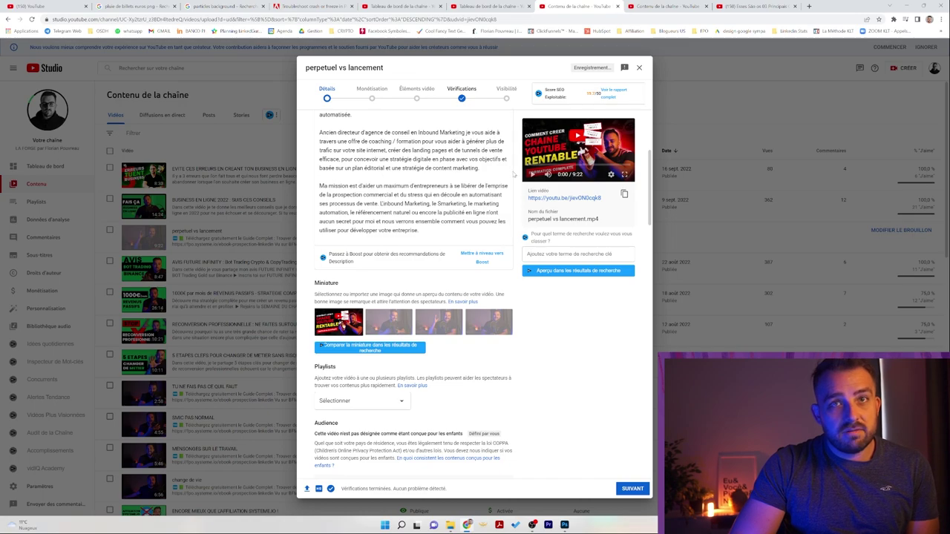
left_click(355, 316)
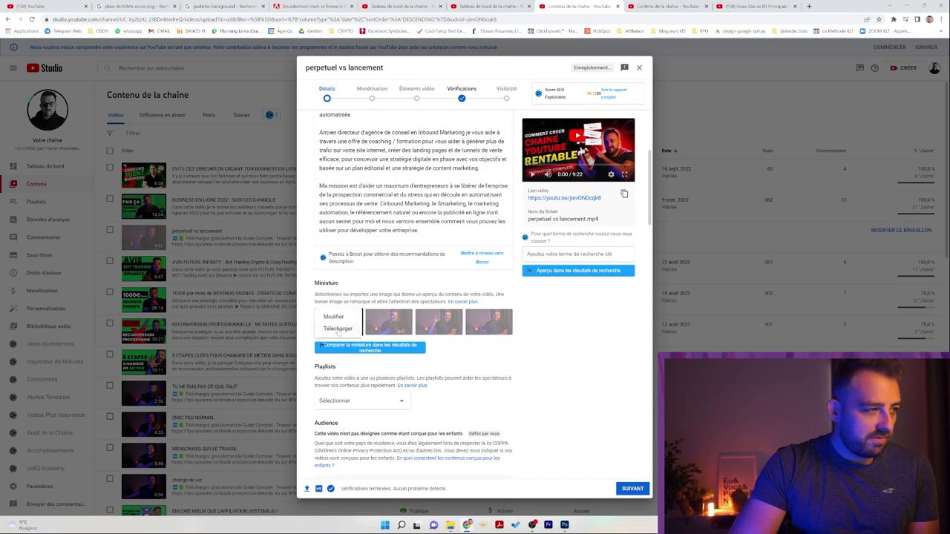
left_click(602, 374)
Examine the description text of the "perpetuel vs lancement" draft, highlight its presentation paragraphs and close the draft.
scroll(426, 245, "up", 5)
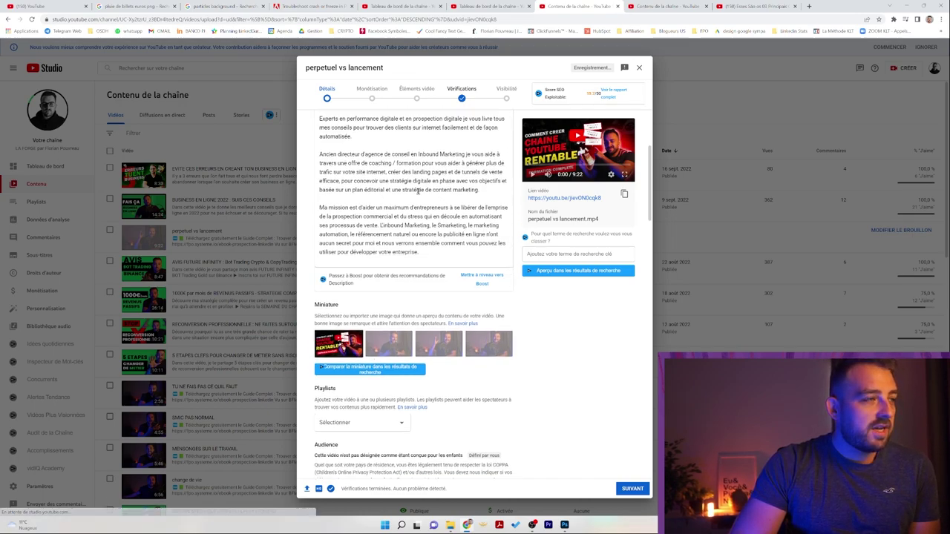
left_click_drag(427, 255, 420, 324)
scroll(430, 277, "down", 2)
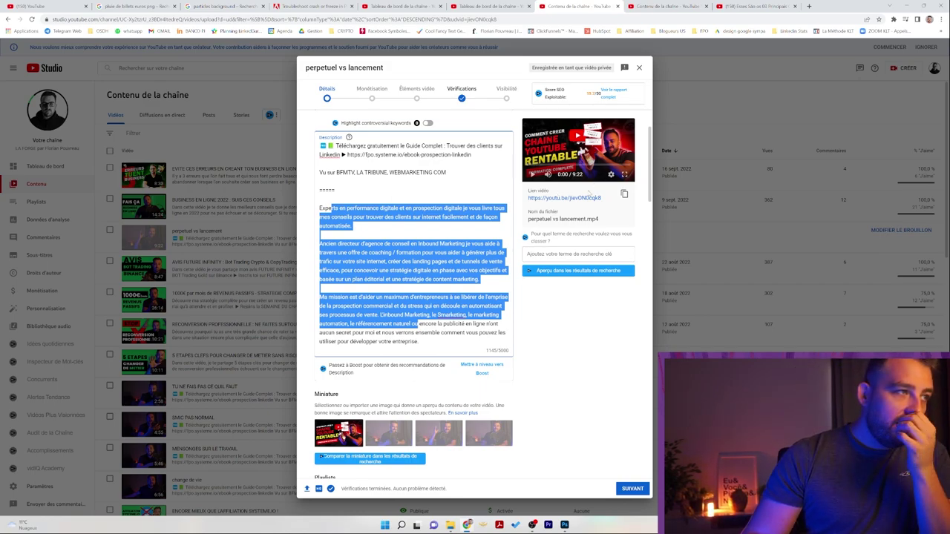
left_click(639, 68)
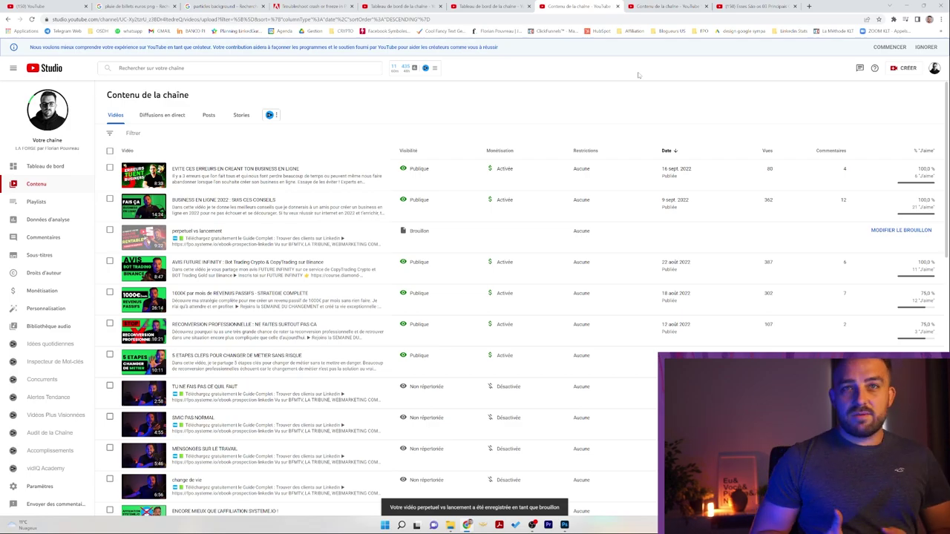
Glance at the channel's videos sorted by views, and enter the wildcard query "comment * chaine youtube" in a new tab for search suggestions.
left_click(666, 6)
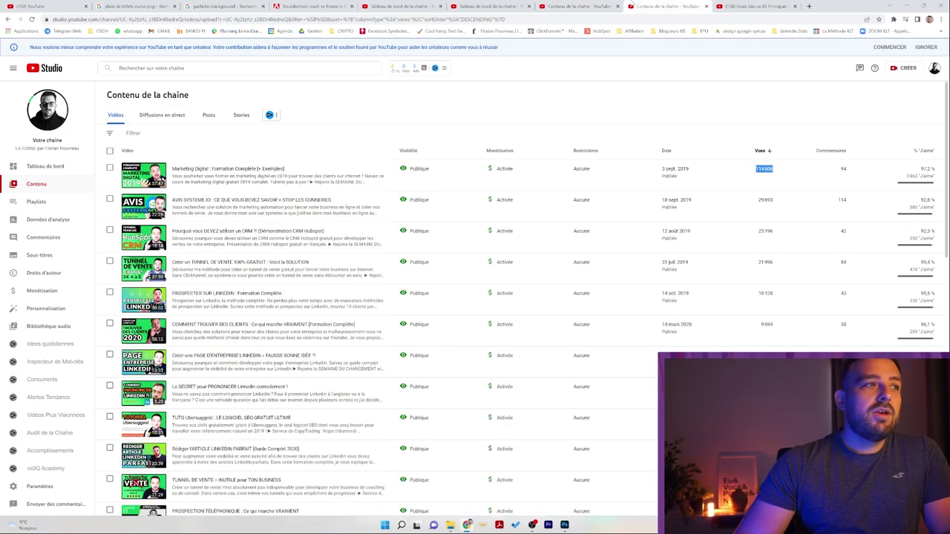
left_click(808, 6)
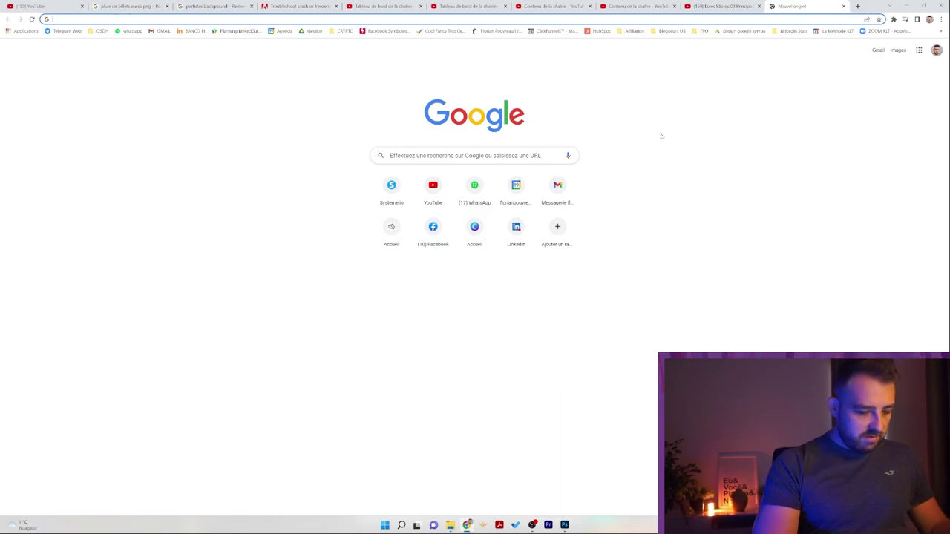
type("chaine youtube")
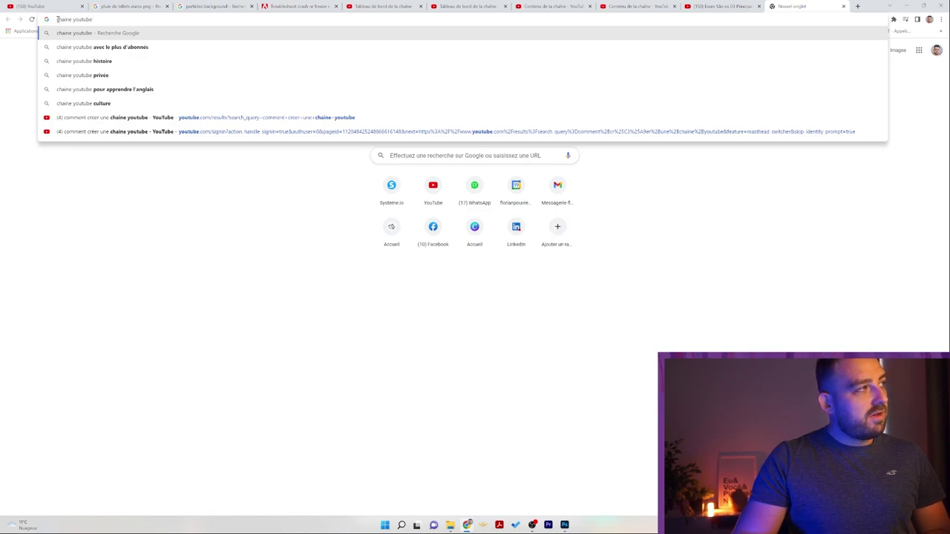
key("Home")
type("comment")
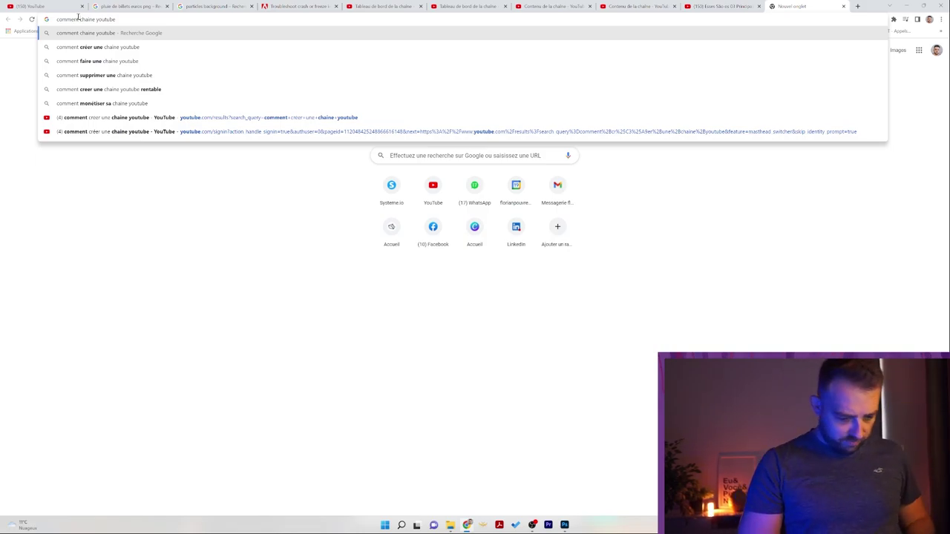
type("*")
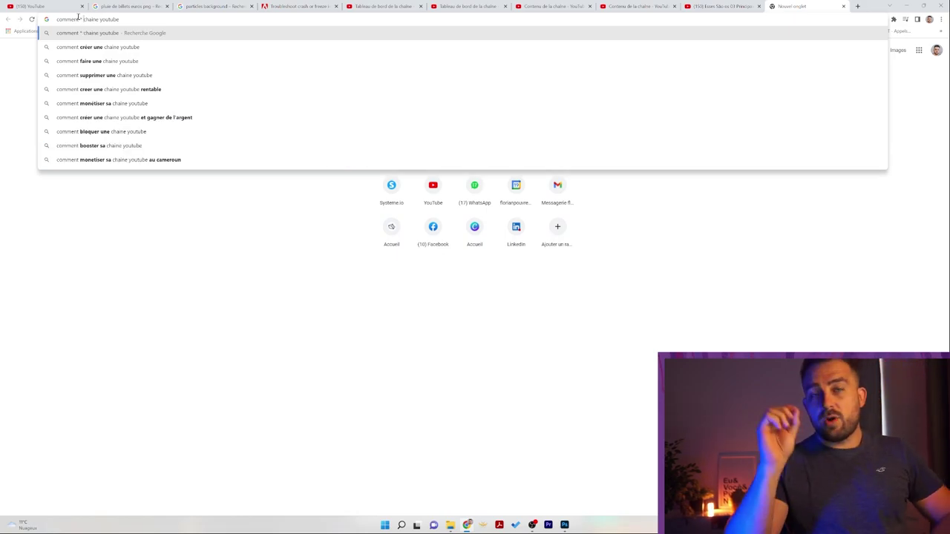
Search Google for the suggestion "comment créer une chaine youtube et gagner de l'argent" and examine the related searches below the results.
left_click(117, 117)
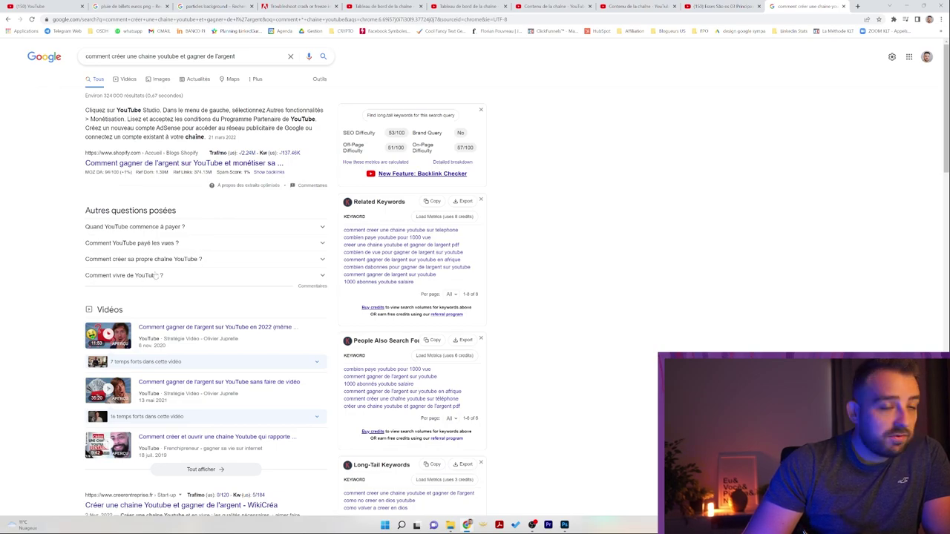
scroll(159, 297, "down", 10)
scroll(161, 307, "down", 3)
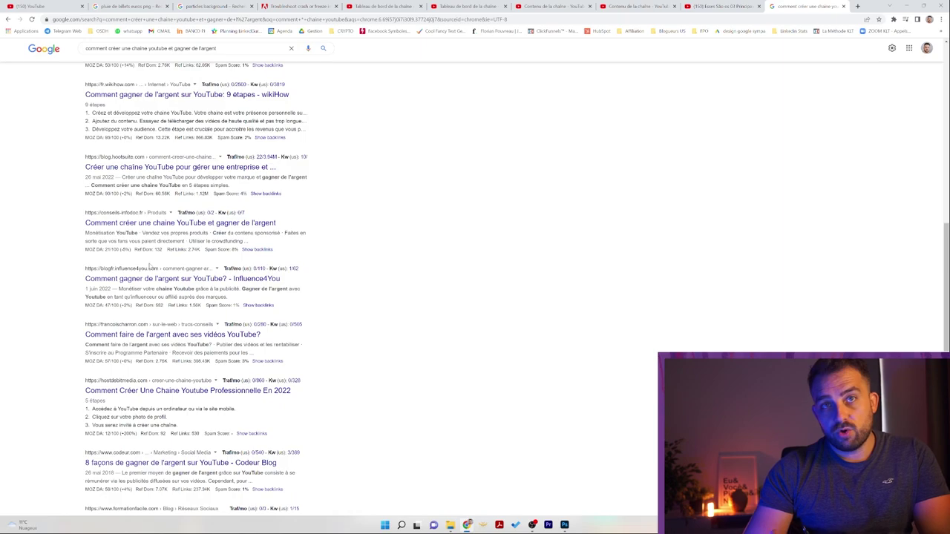
scroll(334, 333, "down", 12)
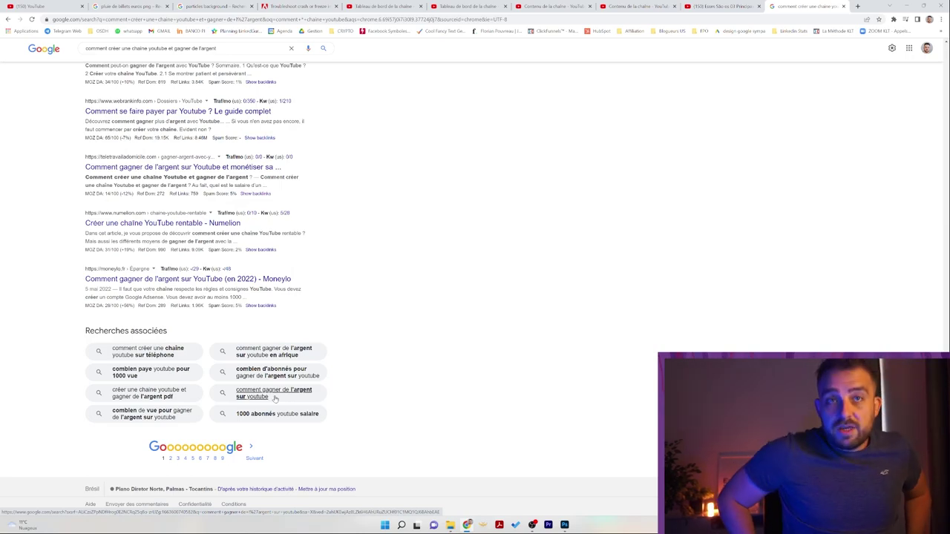
Compare the related searches at the foot of the Google results with the keyword lists beside the first results.
scroll(289, 367, "up", 10)
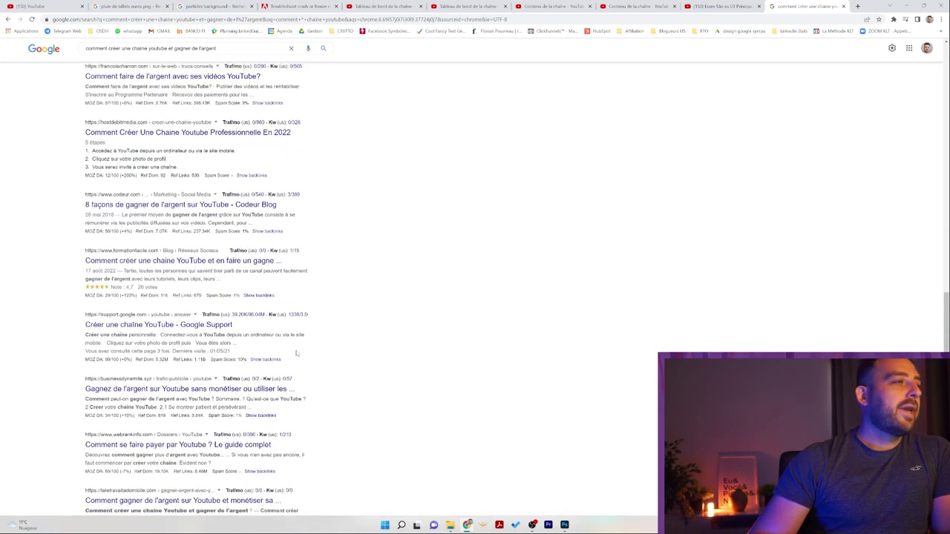
scroll(293, 357, "up", 5)
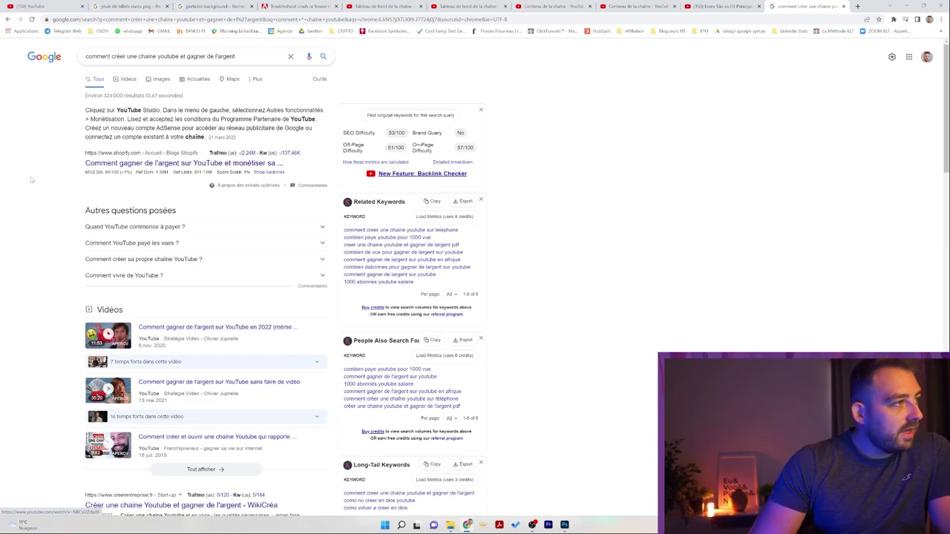
scroll(334, 134, "down", 20)
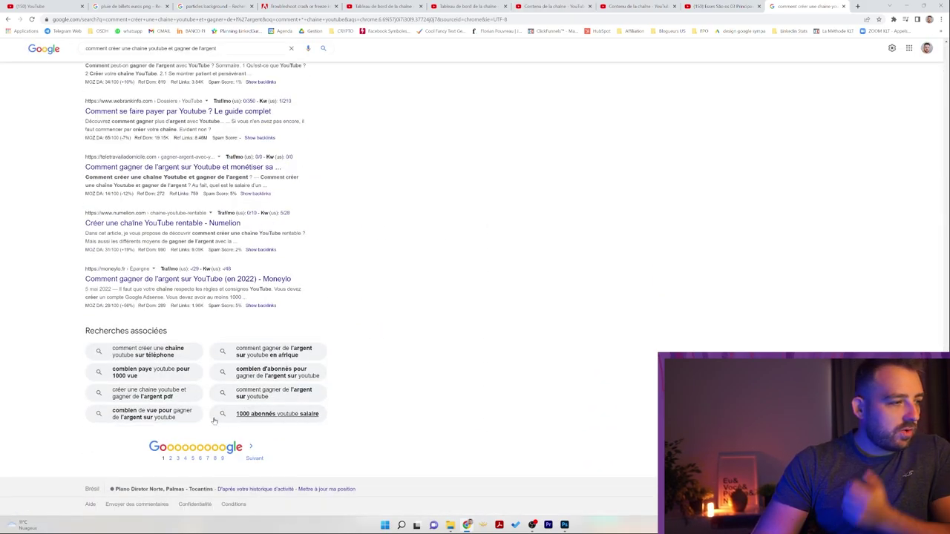
scroll(334, 292, "up", 8)
scroll(334, 292, "up", 10)
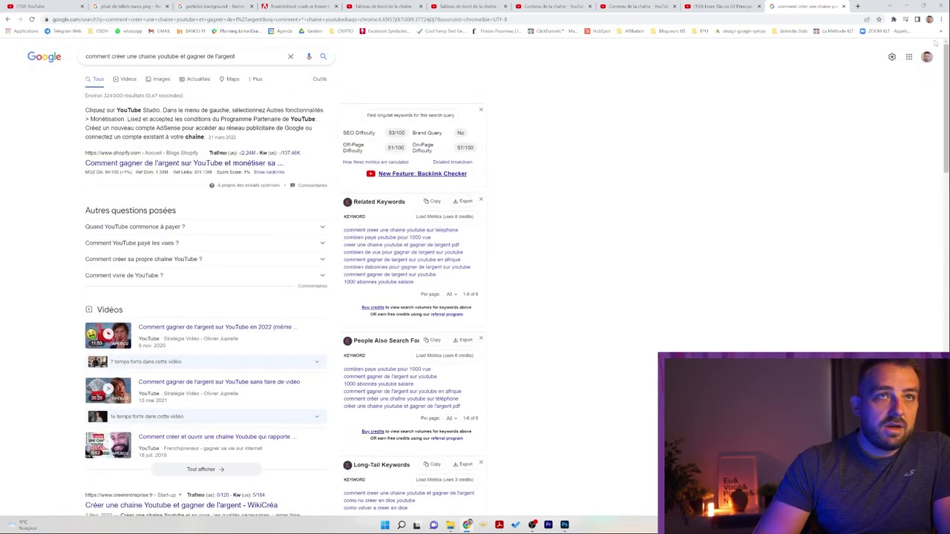
Open the vidIQ extension from the browser's list of extensions to view its YouTube shortcuts.
left_click(892, 19)
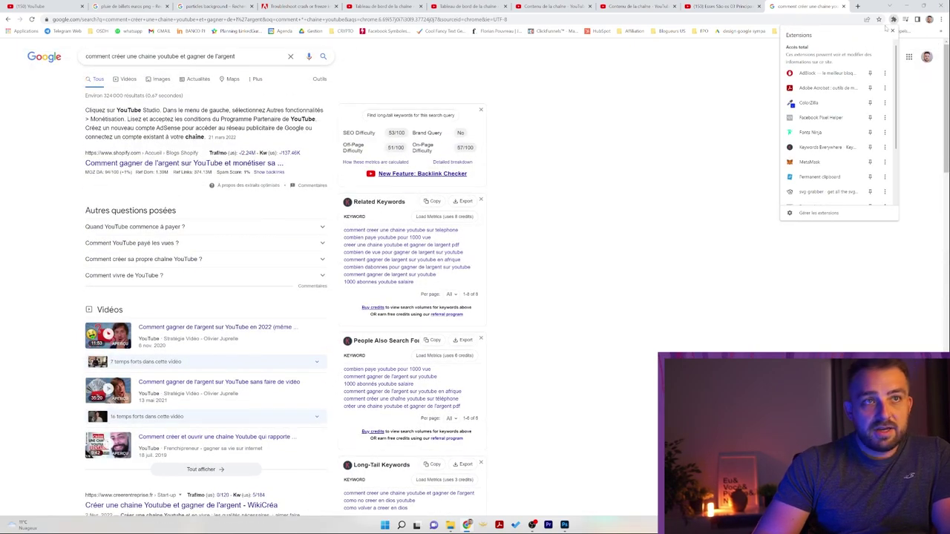
scroll(824, 141, "down", 2)
left_click(824, 141)
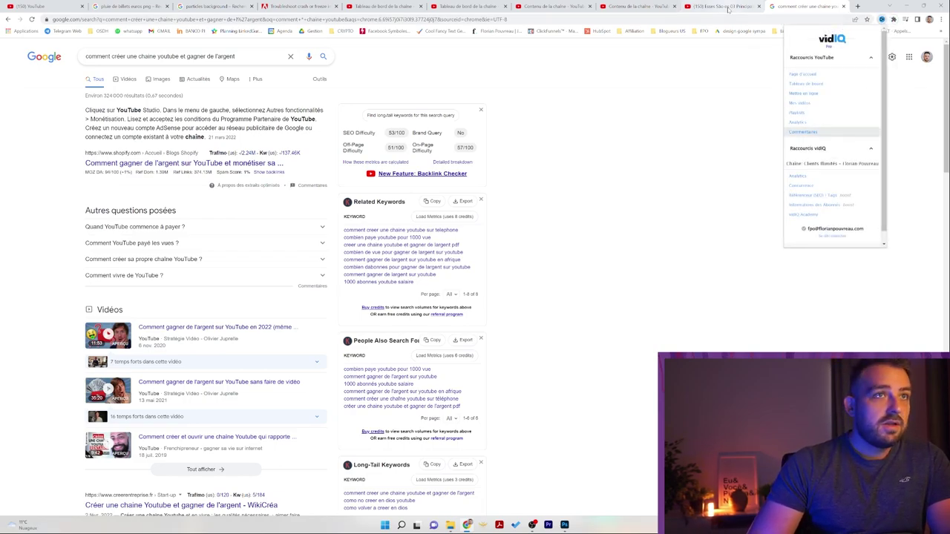
Search Google for "vidiq", open its official site, sign in with the suggested Google account and view the Pro and Boost plans.
left_click(687, 22)
type("vidiq")
key("Return")
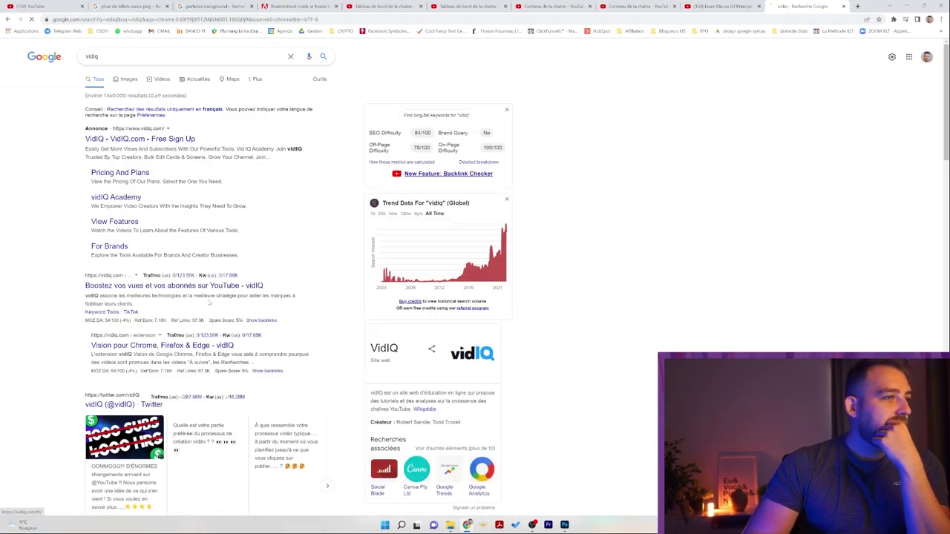
left_click(210, 286)
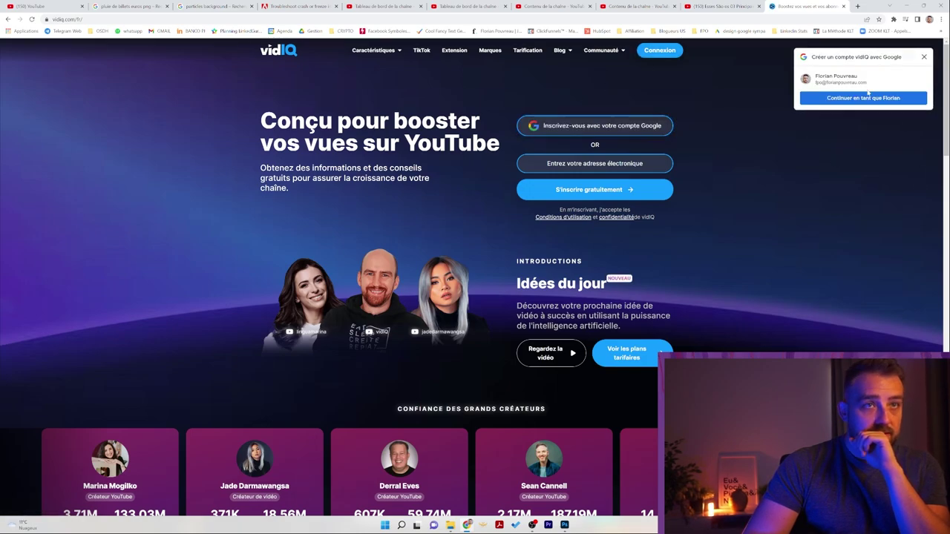
left_click(868, 97)
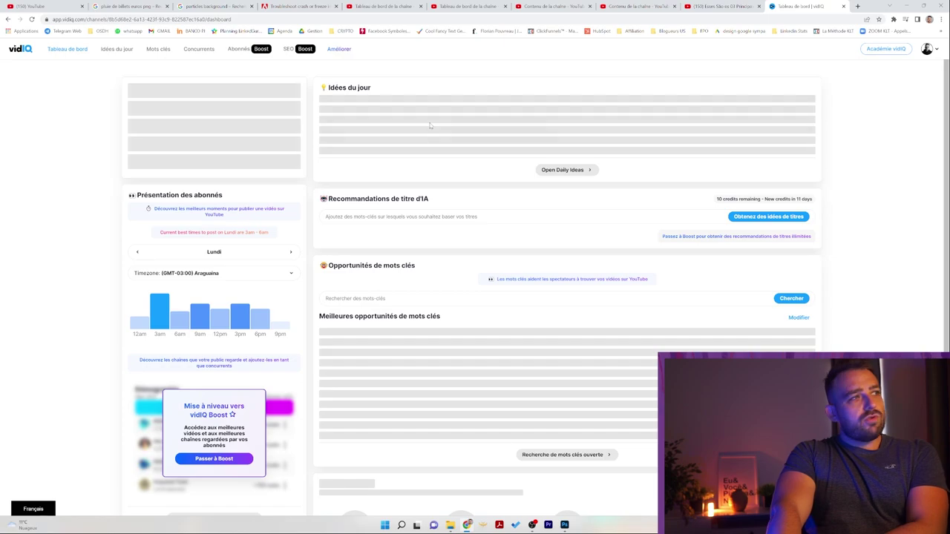
left_click(342, 52)
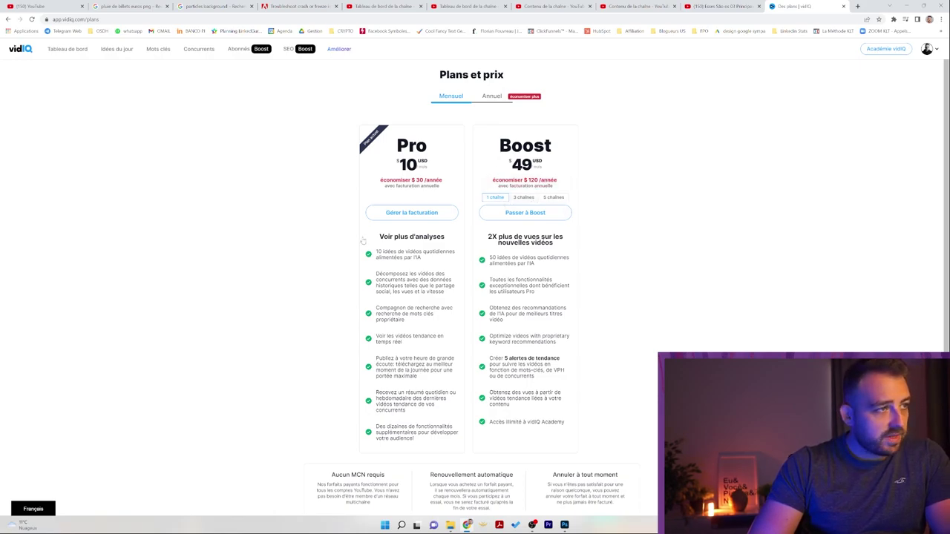
Research the keyword "chaine youtube" in vidIQ and sort its associated keywords by search volume.
left_click(158, 49)
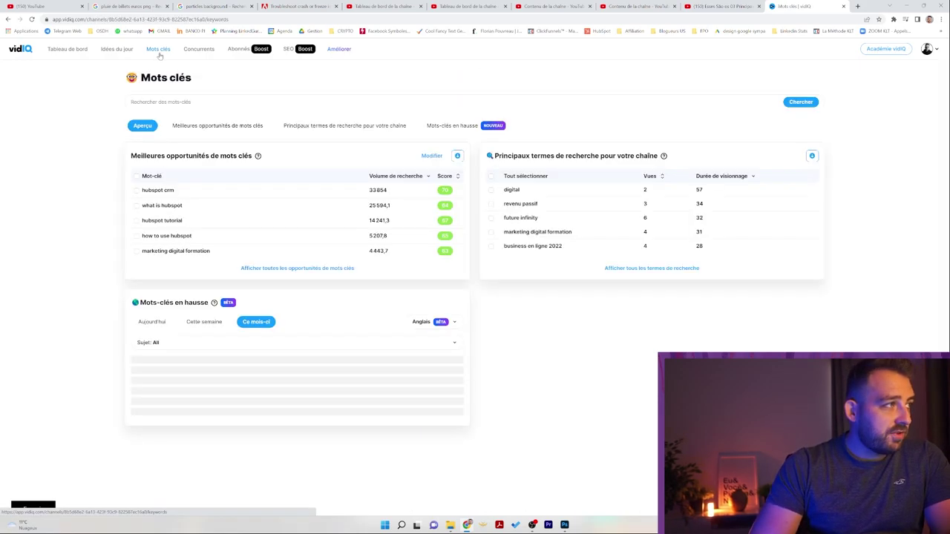
left_click(177, 103)
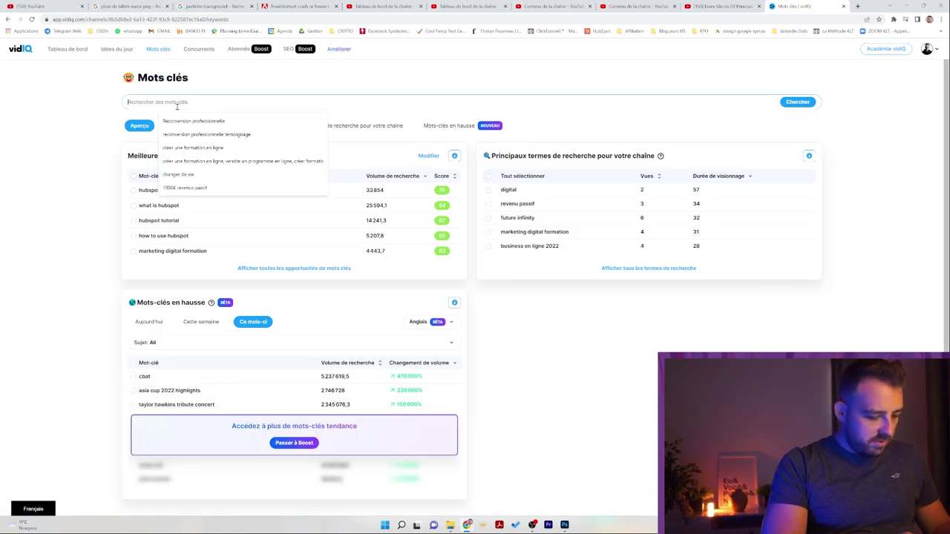
type("chaine youtube")
key("Return")
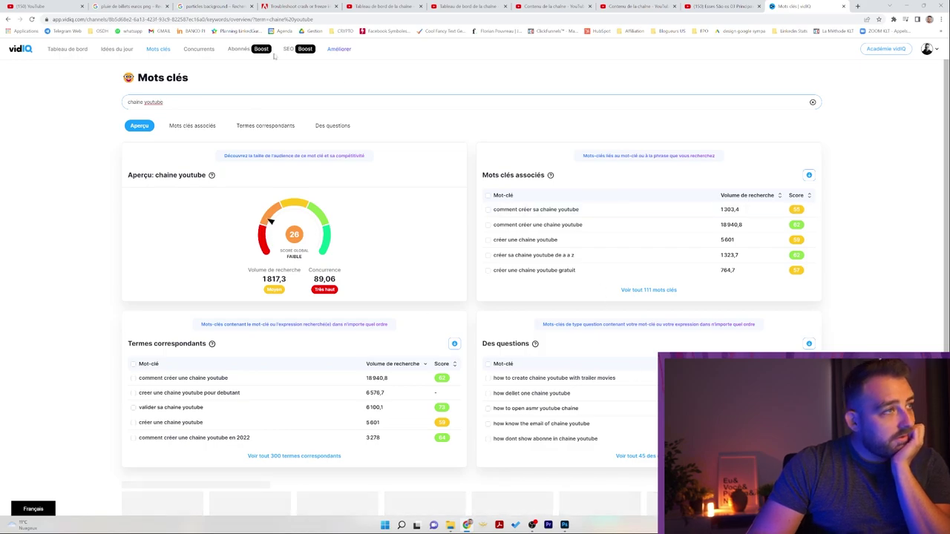
left_click(179, 126)
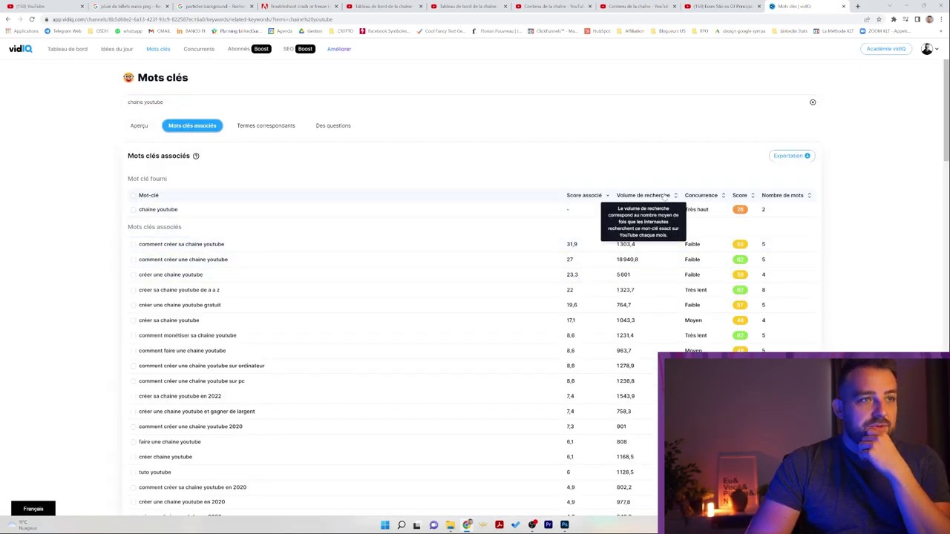
left_click(643, 195)
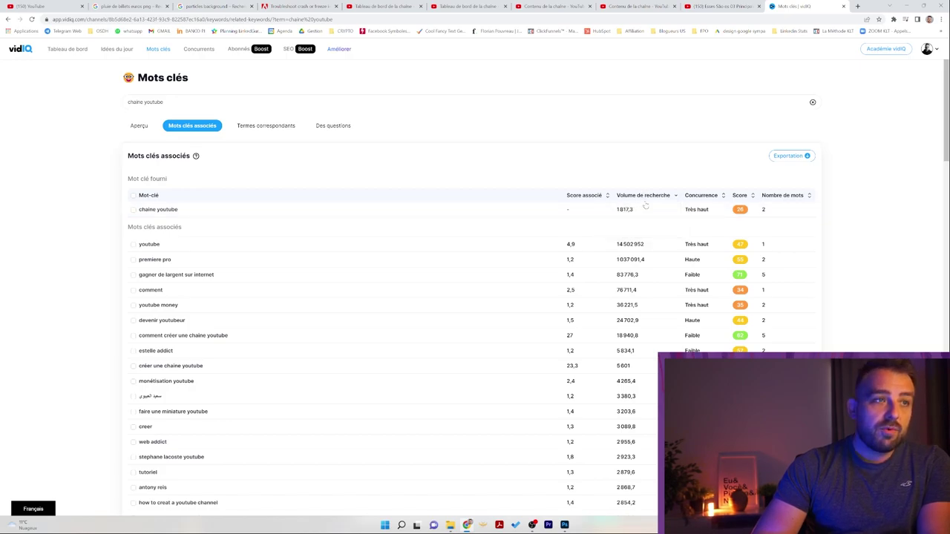
mouse_move(651, 196)
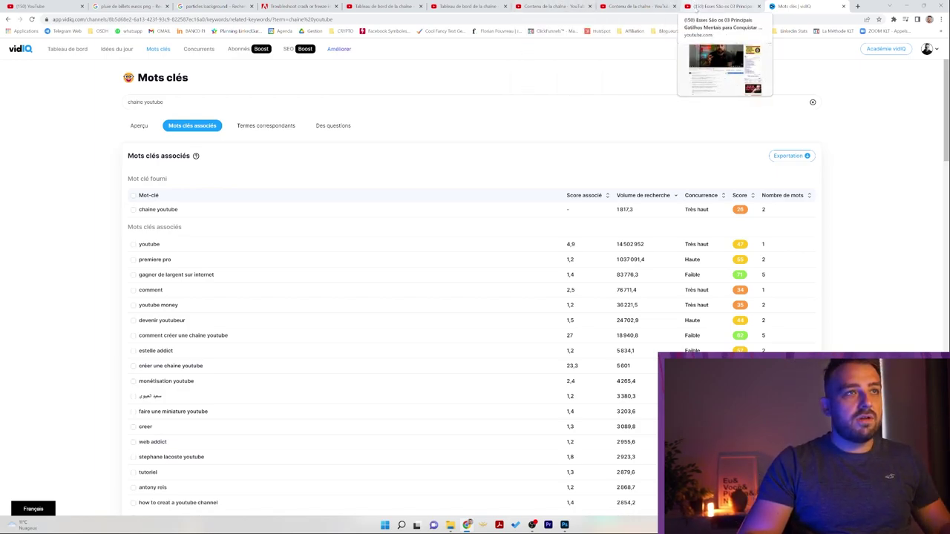
Load the YouTube home page in the current tab in place of the vidIQ keyword page.
left_click(677, 18)
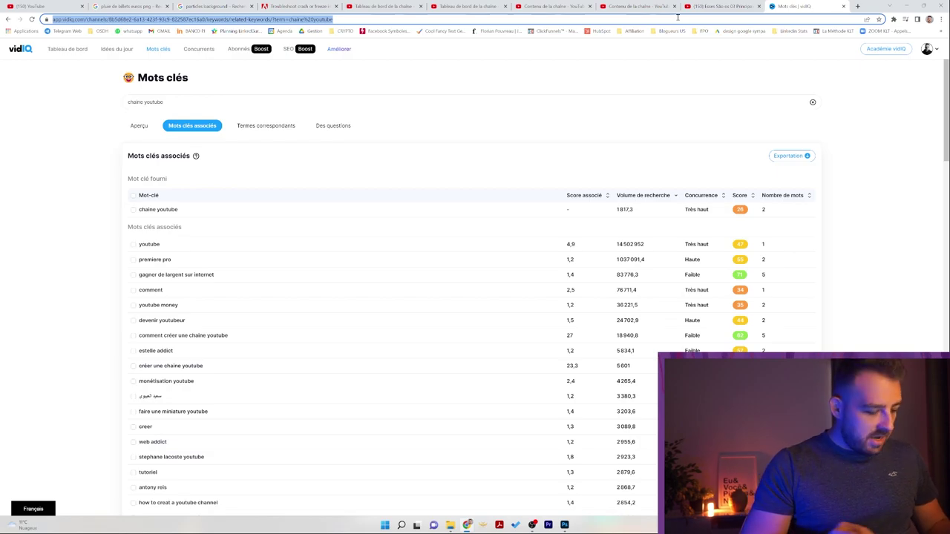
type("ca")
key("BackSpace")
key("BackSpace")
key("BackSpace")
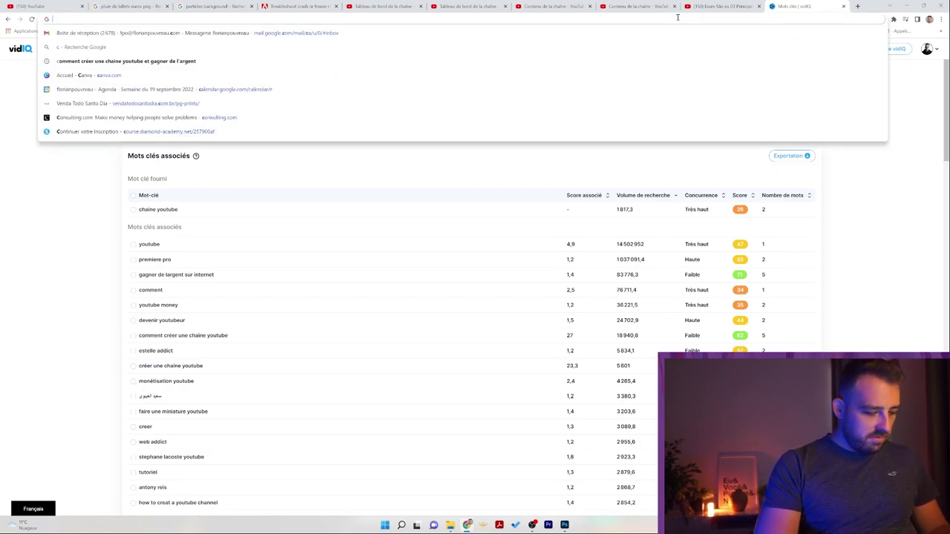
type("youtube")
key("Return")
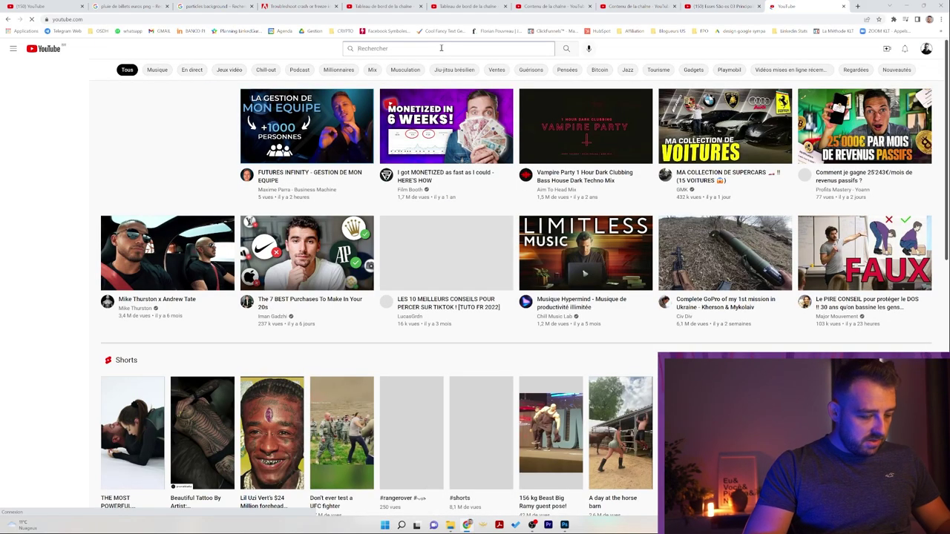
Search YouTube for the suggestion "reconquista o amor" and open the Reconquiste O Amor channel.
left_click(441, 48)
type("reconqui")
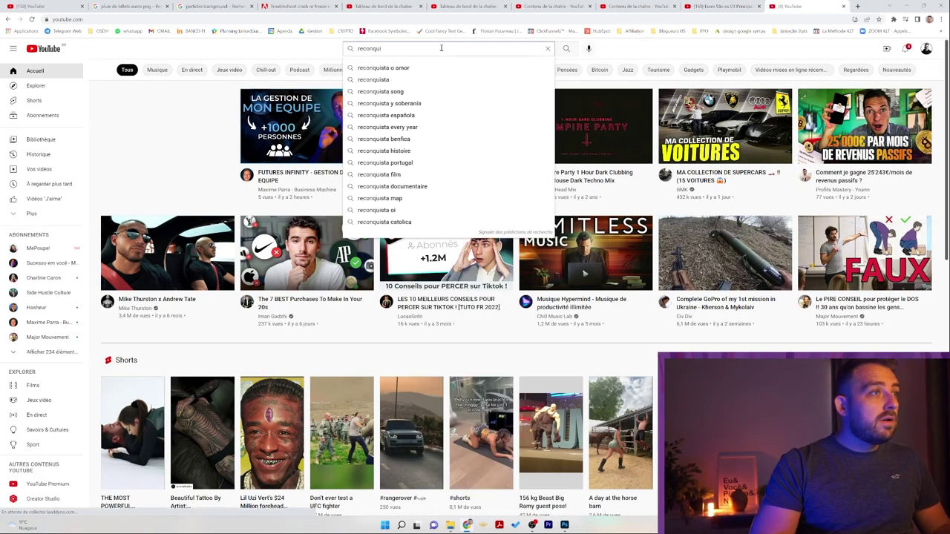
key("Down")
key("Return")
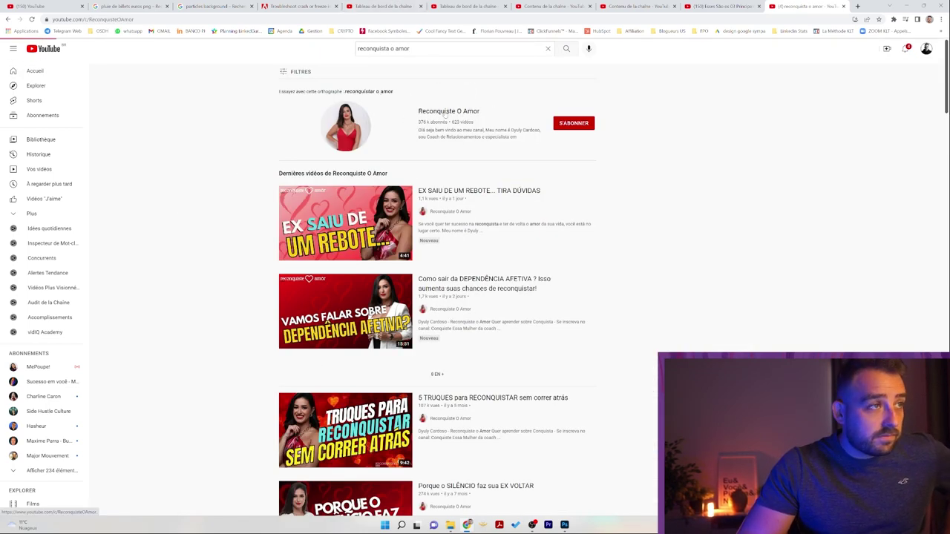
left_click(445, 112)
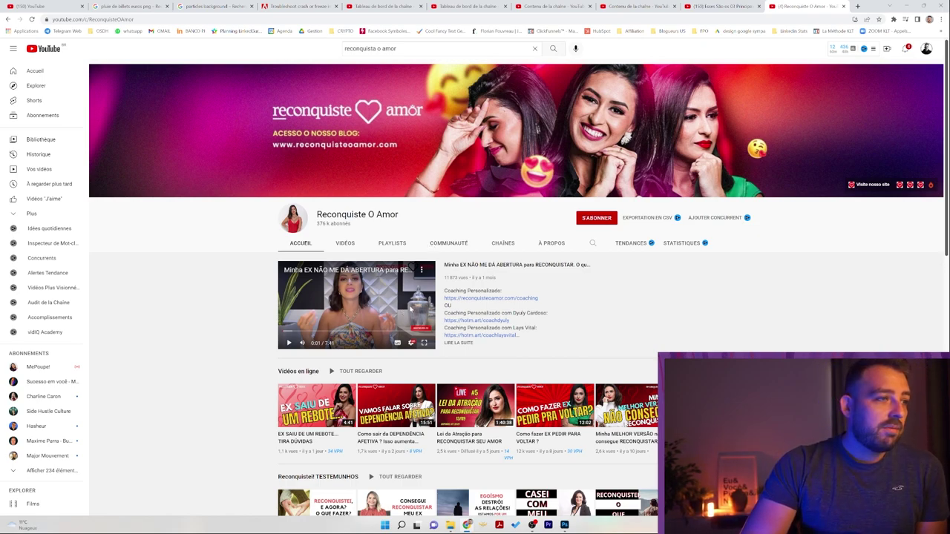
Search YouTube for "conquiste essa mulher" and open the Conquiste Essa Mulher channel.
left_click(415, 47)
key("BackSpace")
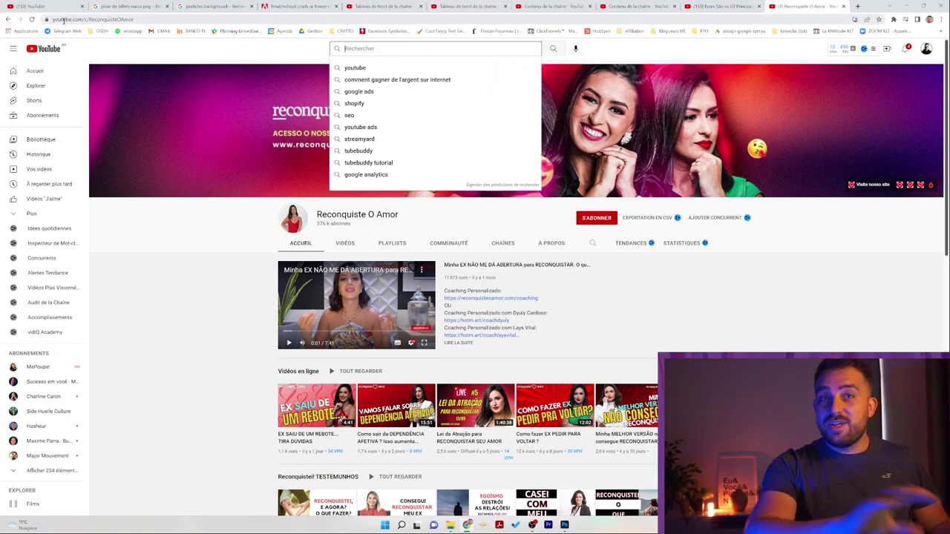
type("conquiste essa")
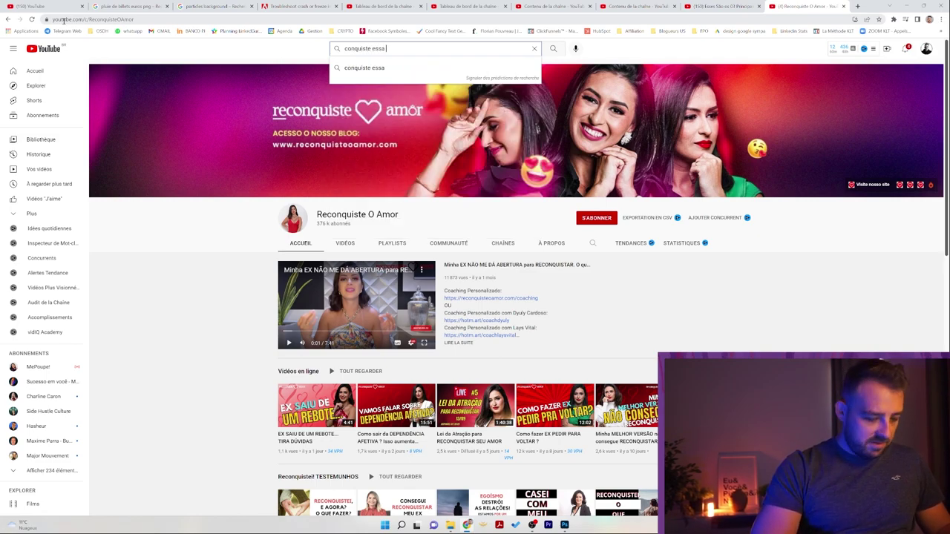
type(" mulher")
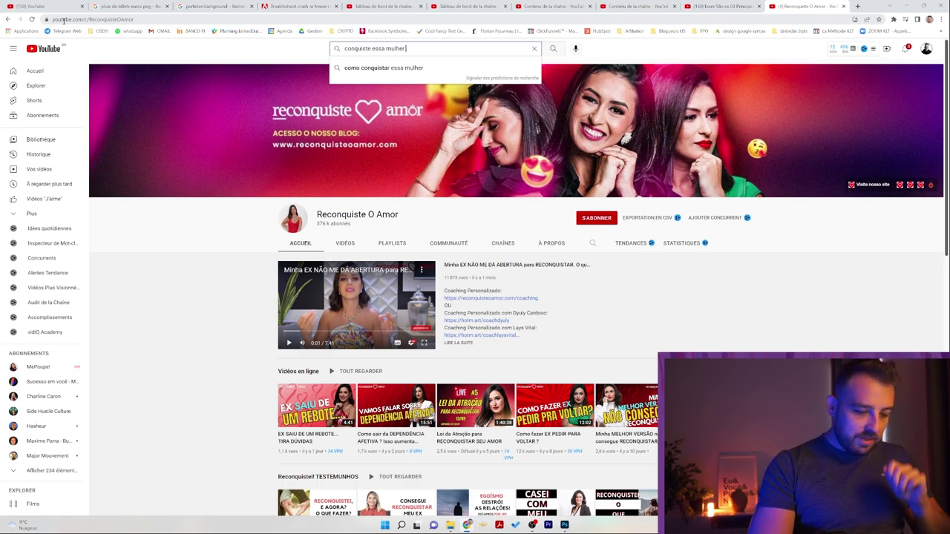
key("Return")
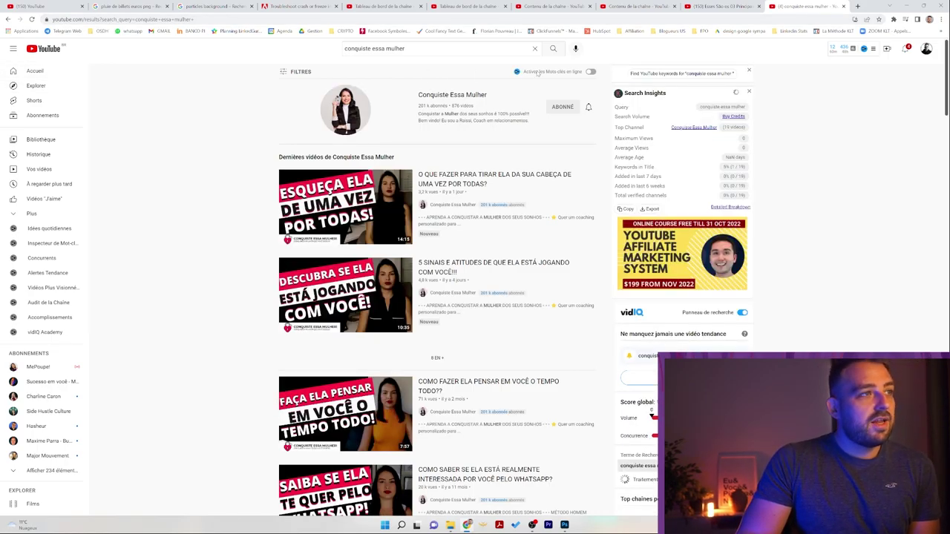
left_click(452, 95)
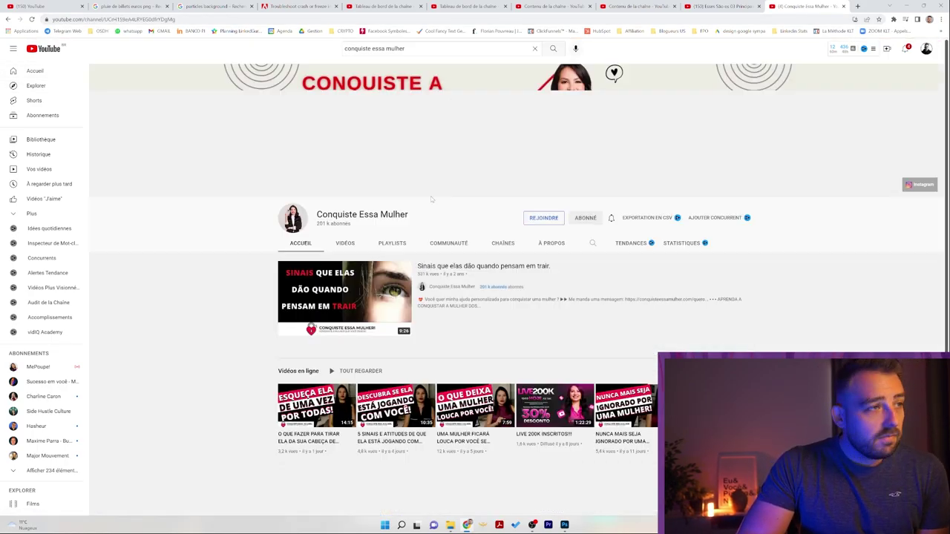
Play the channel's featured video "Sinais que elas dão quando pensam em trair.", pause it and close its tab.
left_click(403, 284)
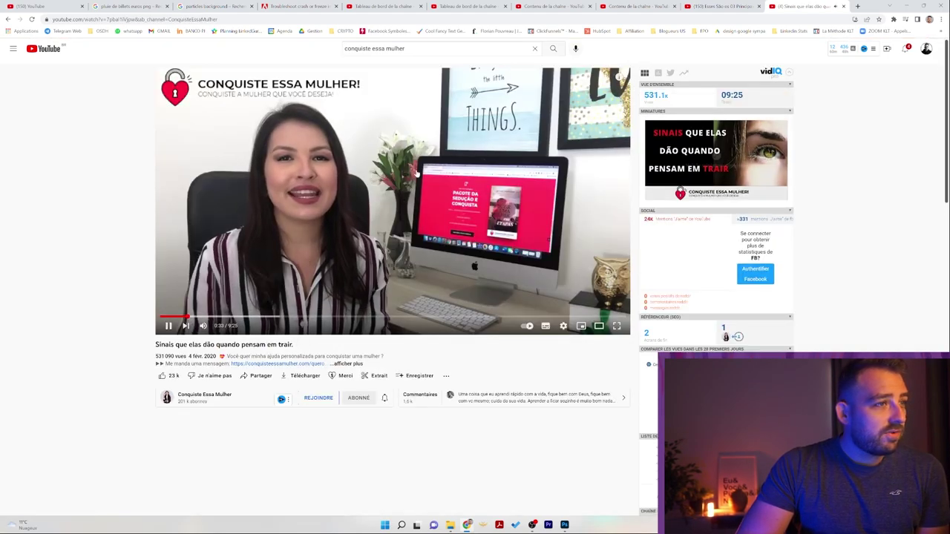
key("space")
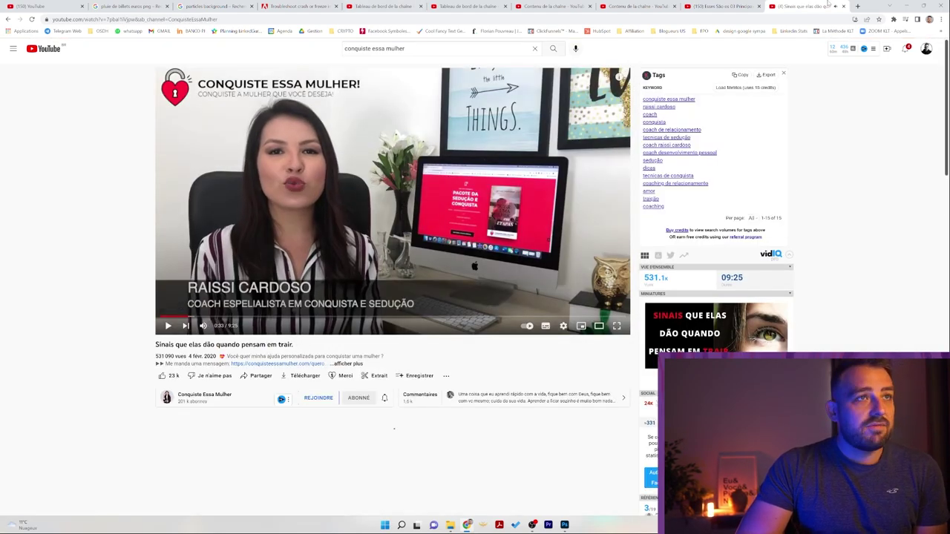
left_click(835, 6)
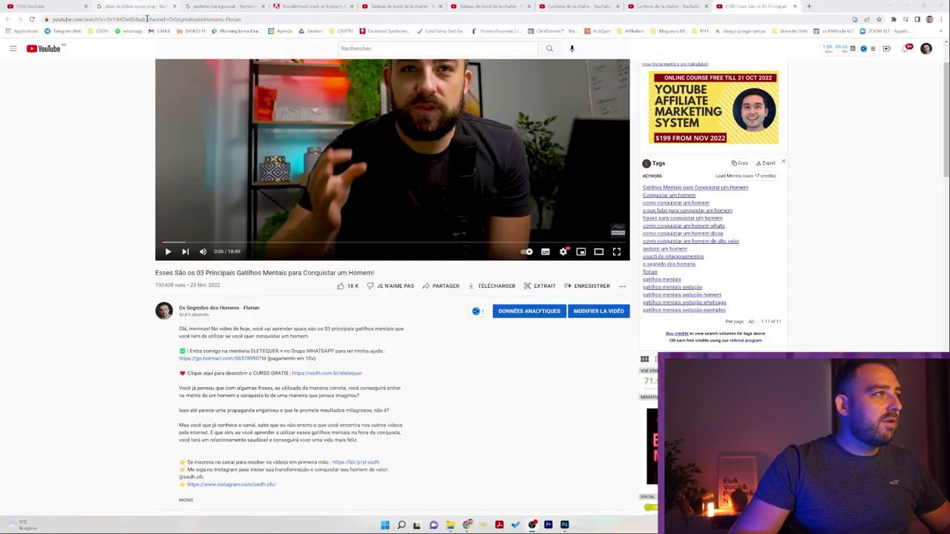
Open the Amazon France store, amazon.fr, in the tab showing the YouTube video.
left_click(146, 19)
type("amazon fra")
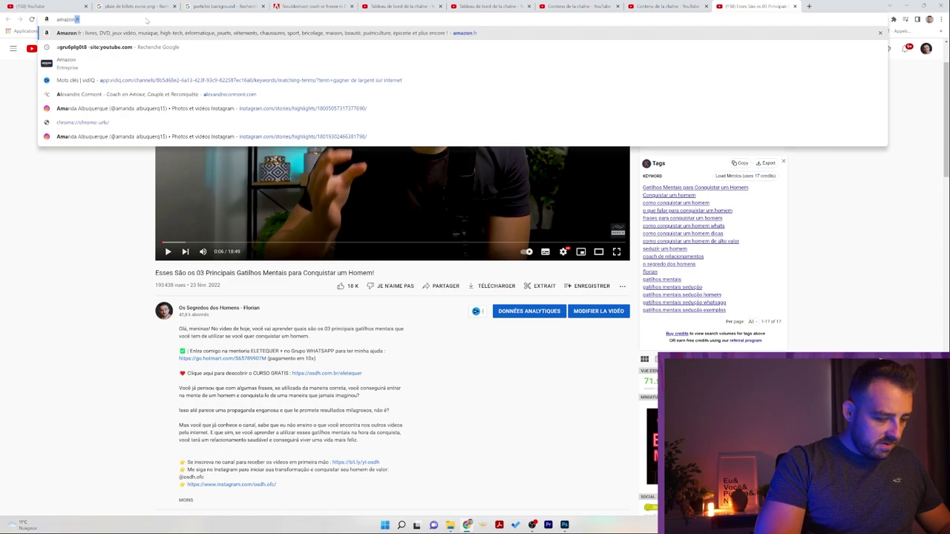
type("nce")
key("Return")
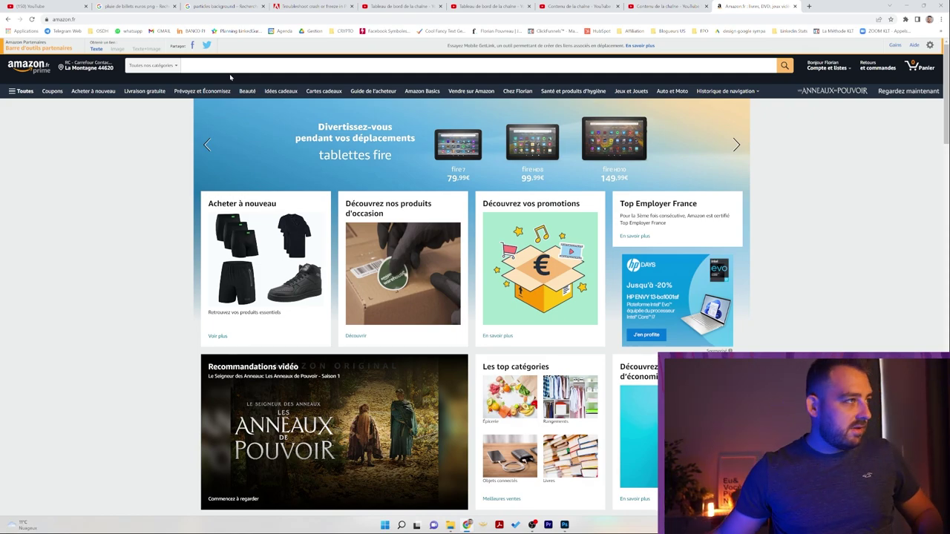
Search Amazon for "microphone boya cravate".
left_click(238, 67)
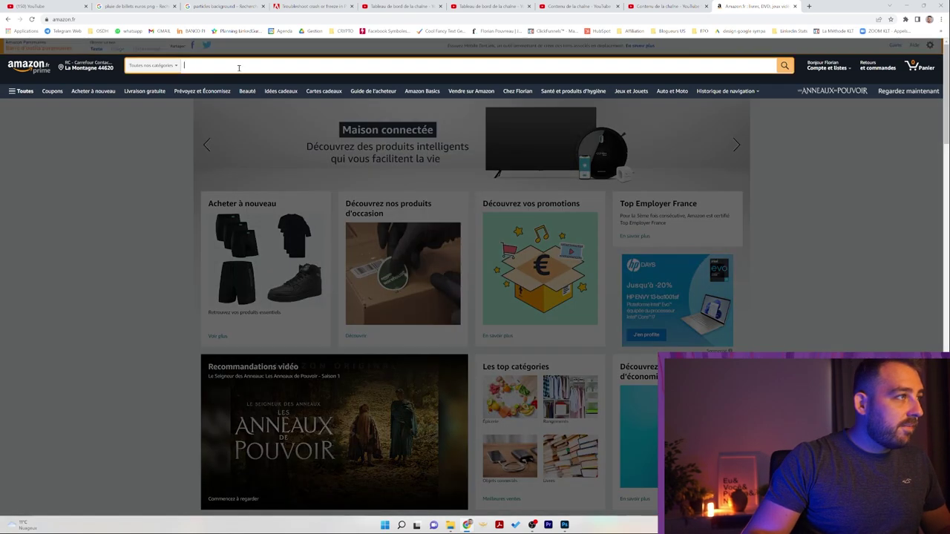
type("microphone boya")
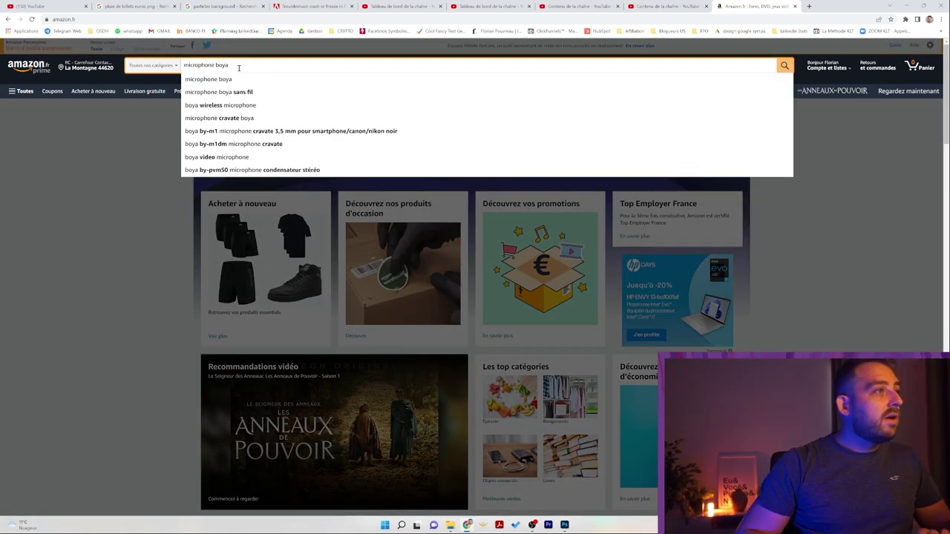
type(" cravate")
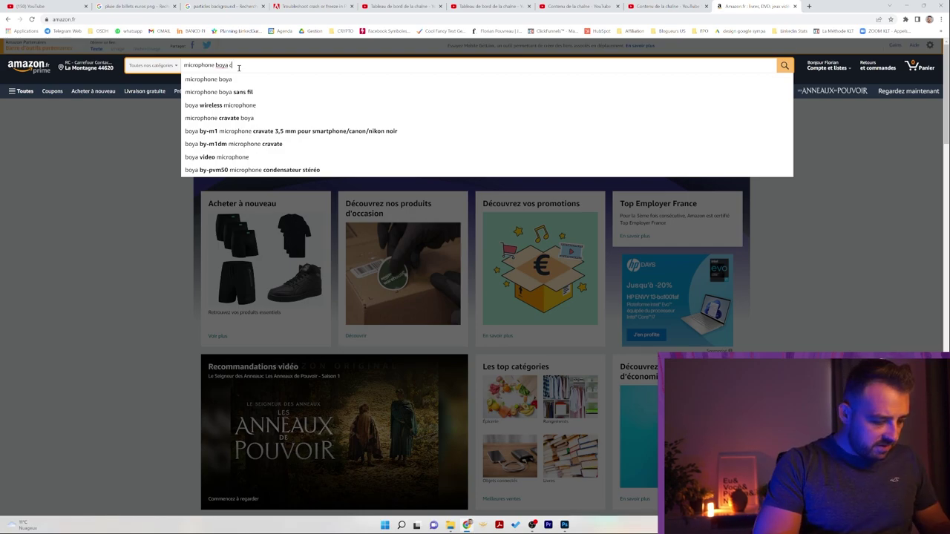
key("Return")
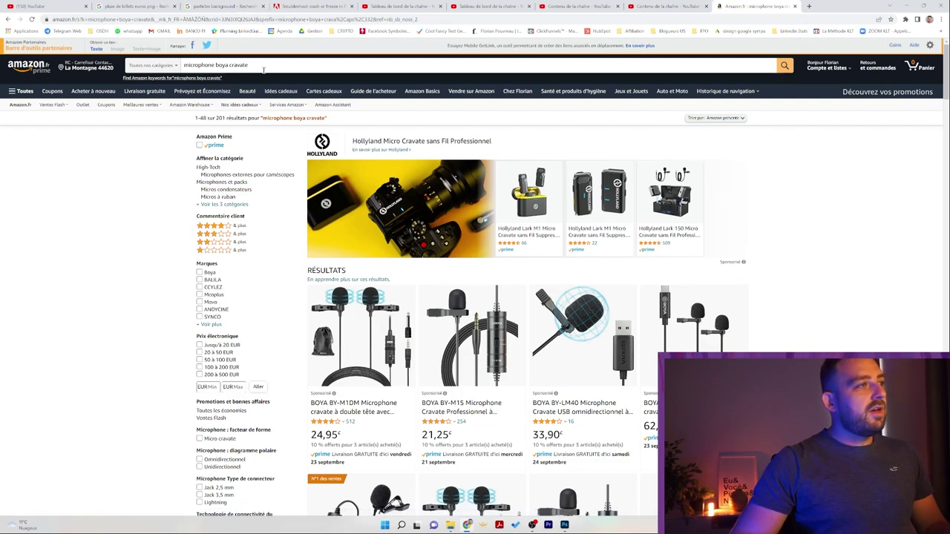
Search Amazon for "lumiere studio neewer" and open the product page of the Neewer 2 Packs 660 LED light kit.
left_click_drag(264, 65, 113, 62)
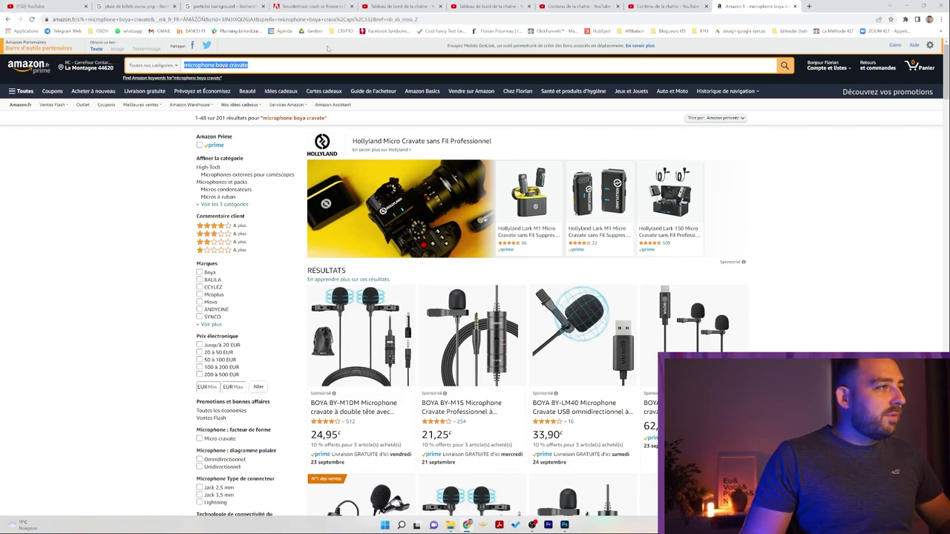
key("BackSpace")
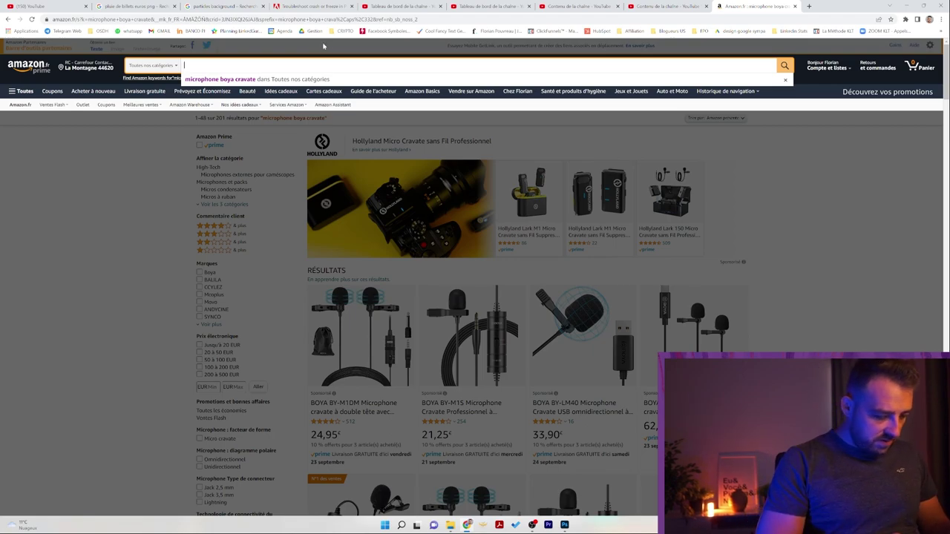
type("lumiere s")
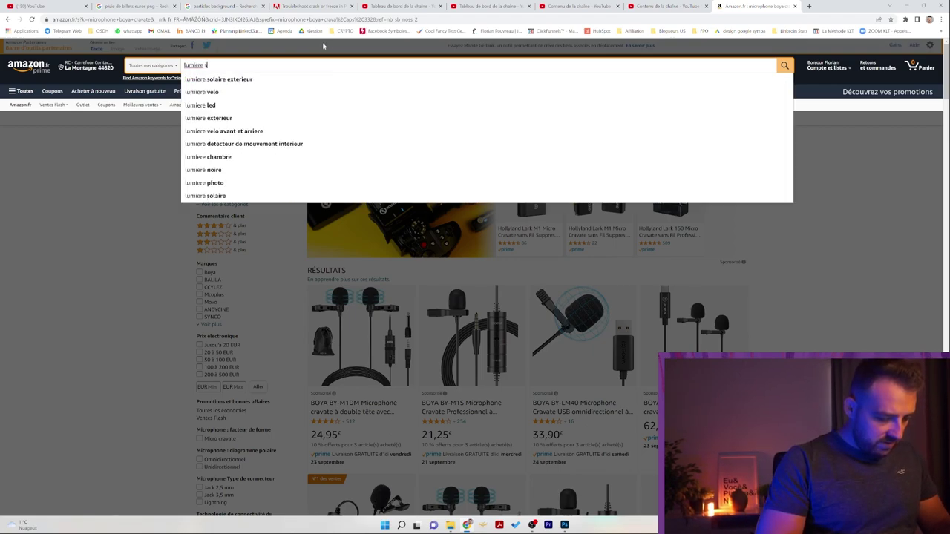
type("tudio n")
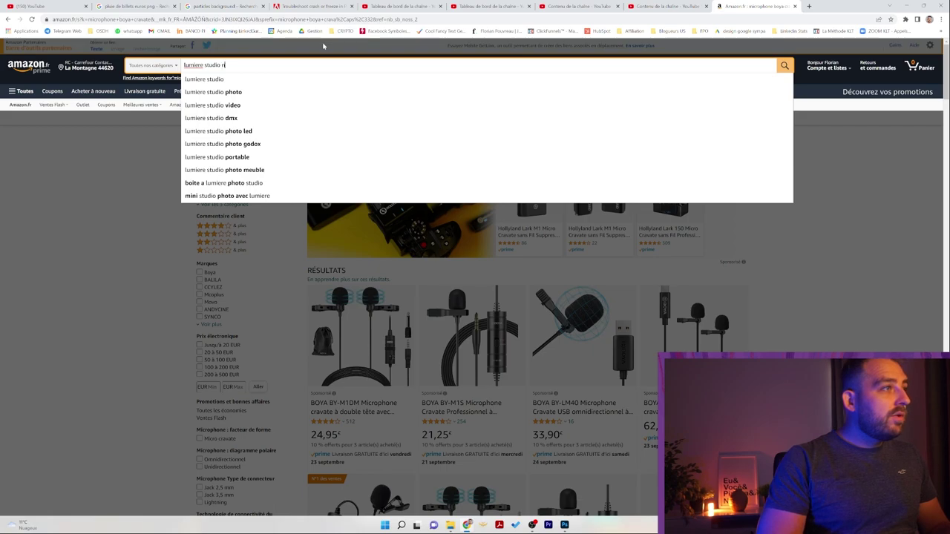
type("ewer")
key("Return")
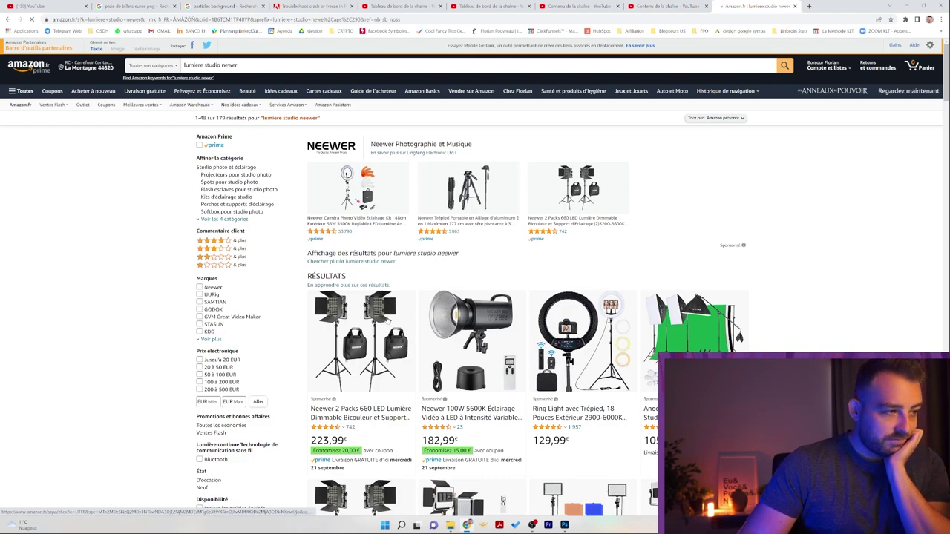
left_click(387, 319)
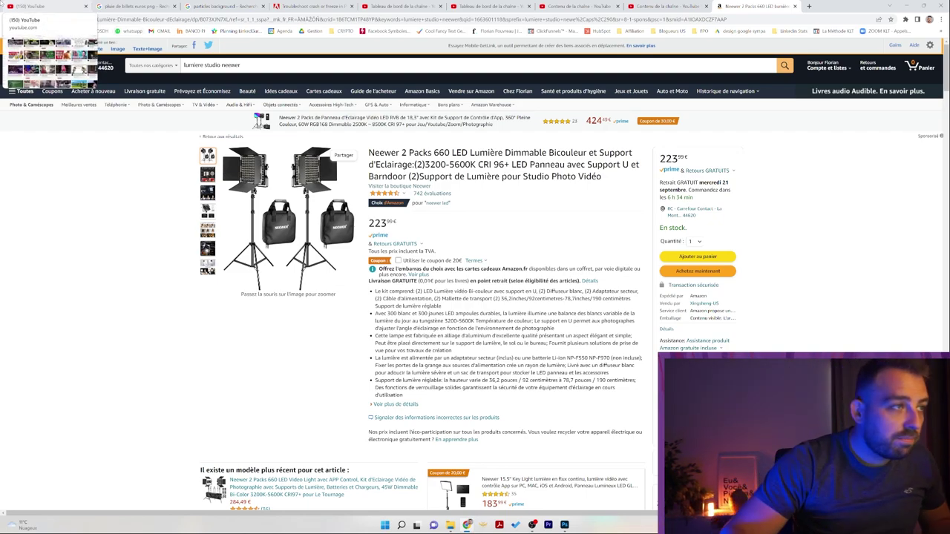
Replace the Amazon search with "ulanzi rgb" and run it.
triple_click(254, 66)
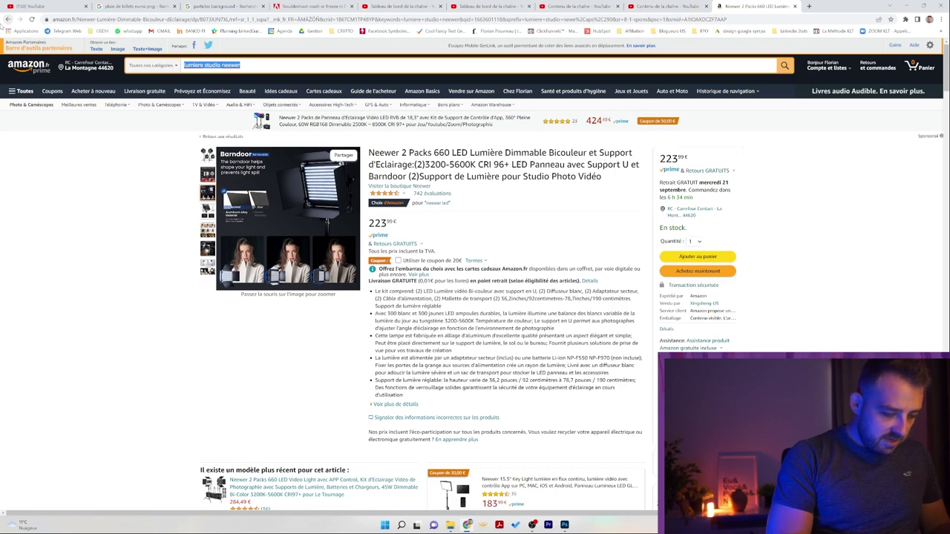
type("ulanzi")
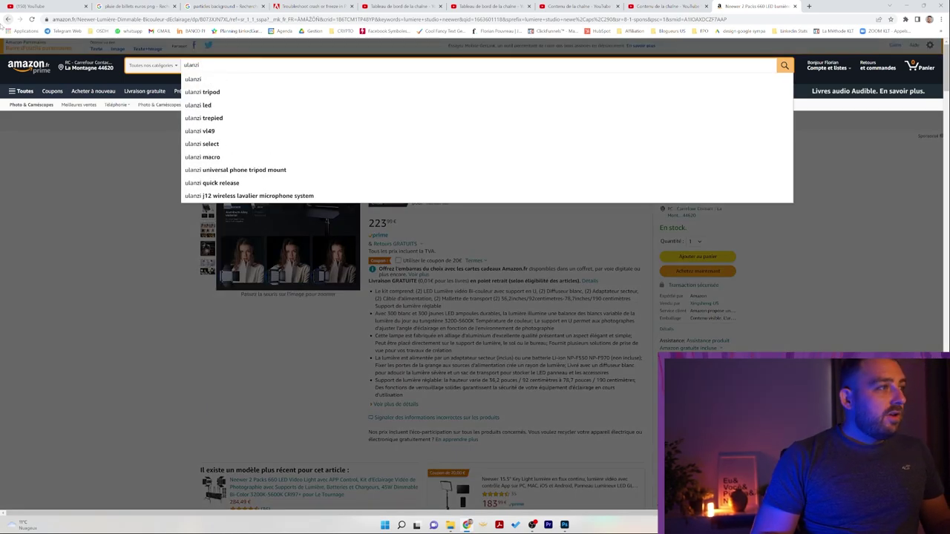
type(" rgb")
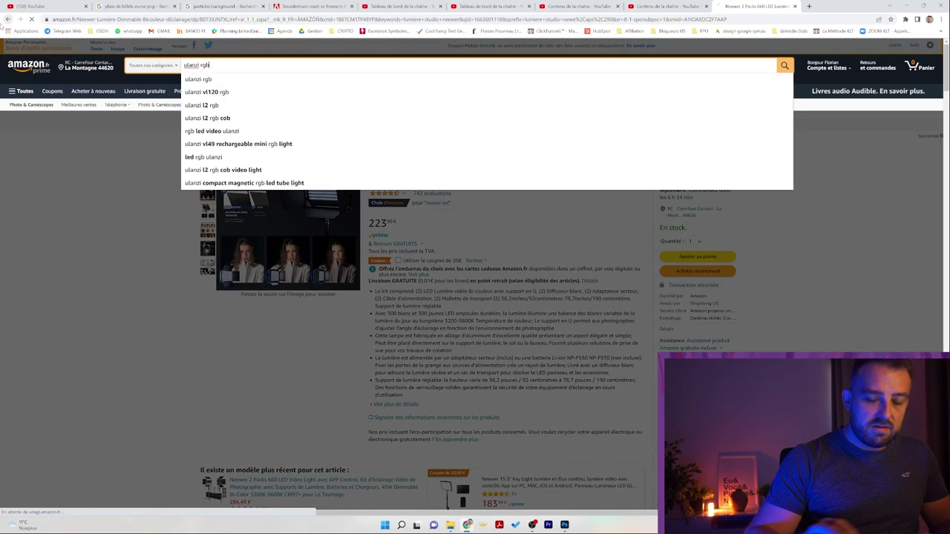
key("Return")
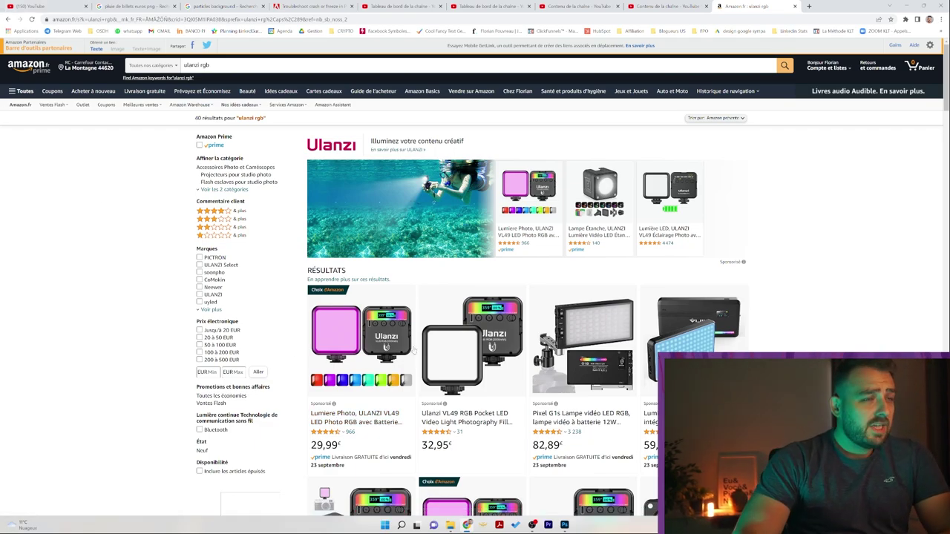
Switch to YouTube Studio, show the channel's comments, and view the other tab's channel content list sorted by date.
left_click(660, 5)
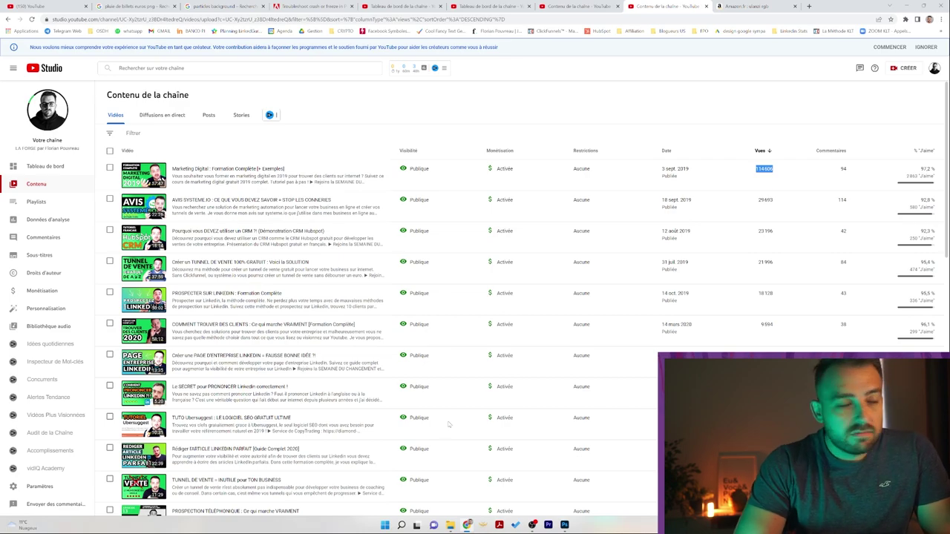
left_click(25, 238)
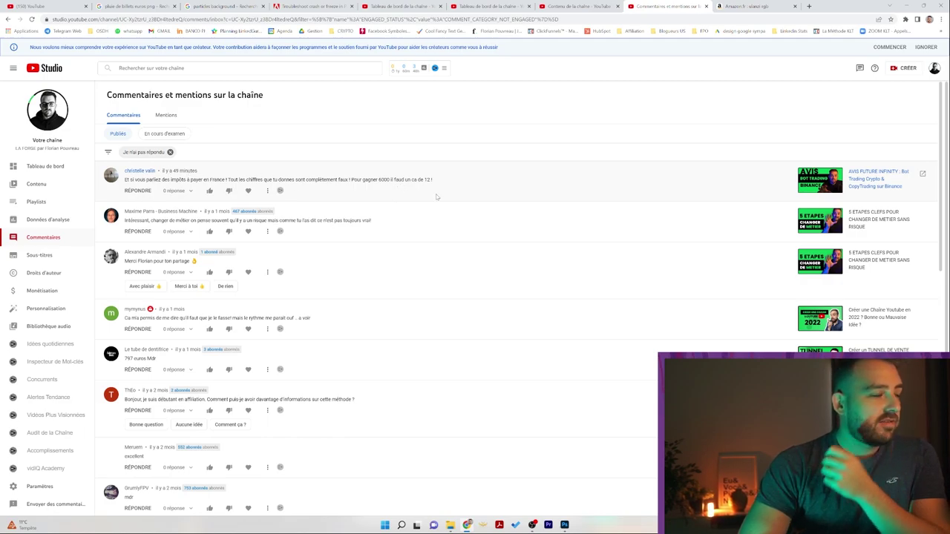
mouse_move(572, 6)
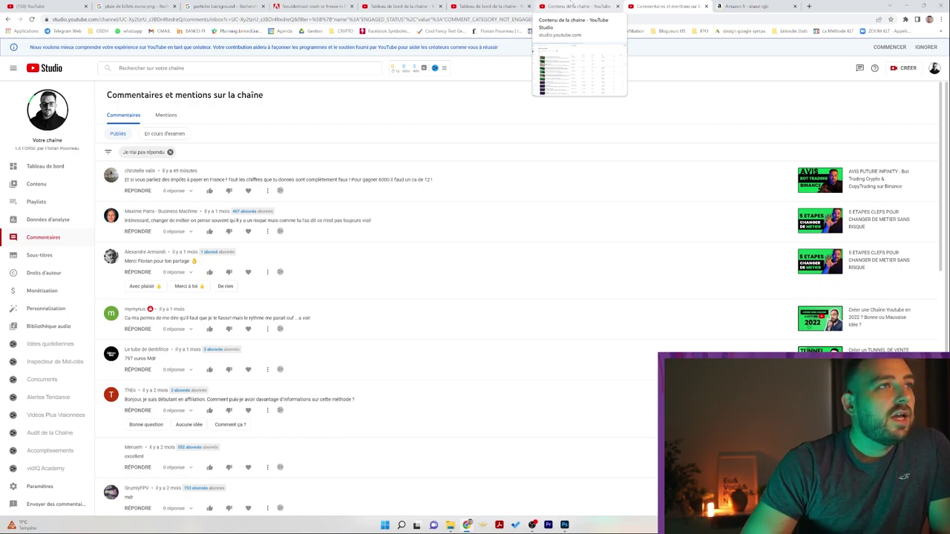
left_click(572, 5)
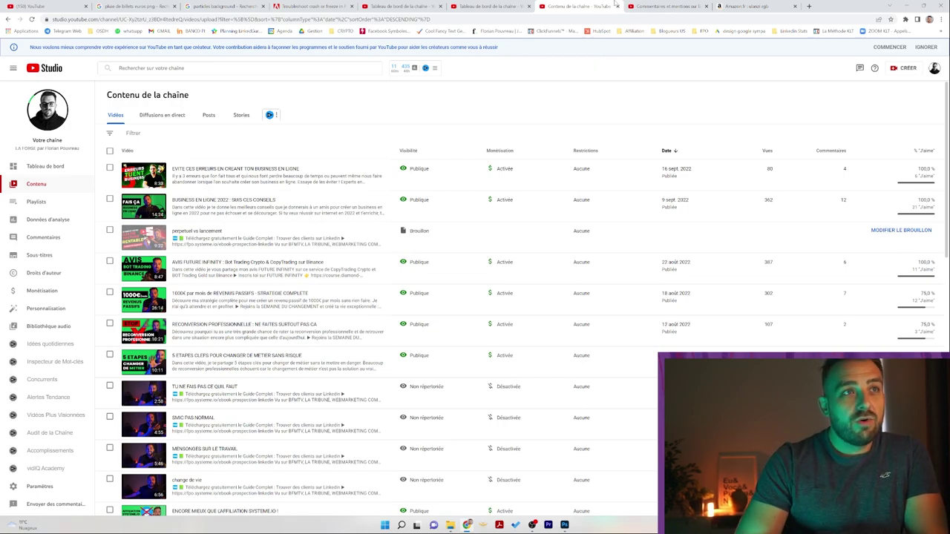
Load youtube.com in the tab showing Amazon and enter "movie resume" as the video search.
left_click(723, 6)
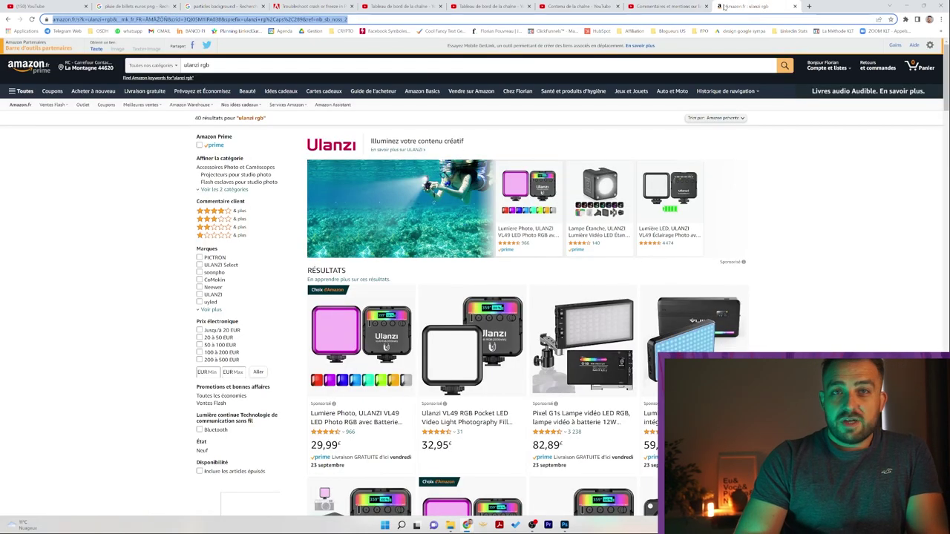
type("youtub")
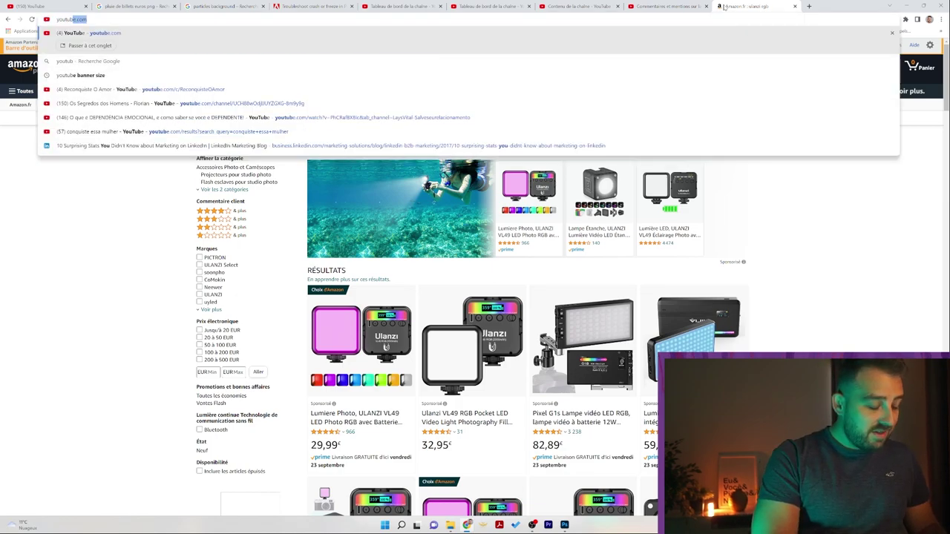
key("Return")
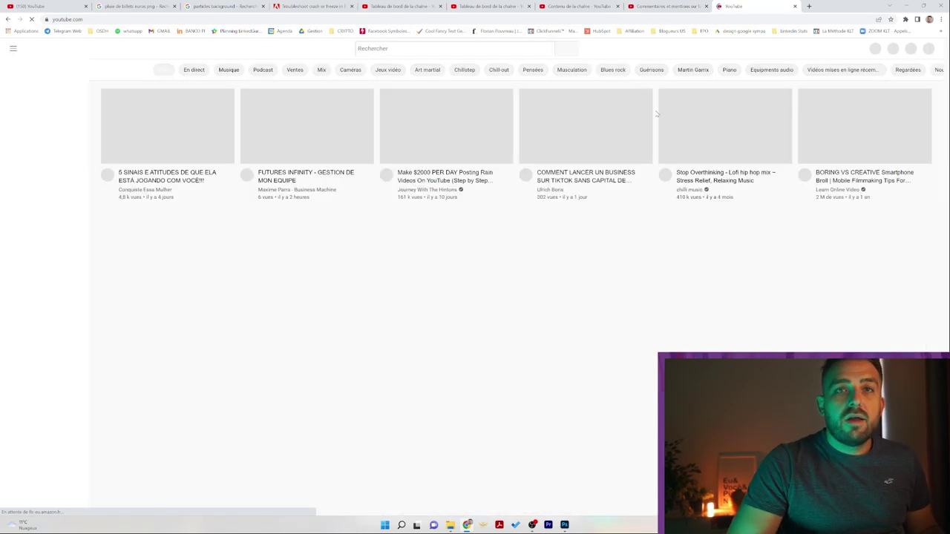
left_click(371, 48)
type("movie resume")
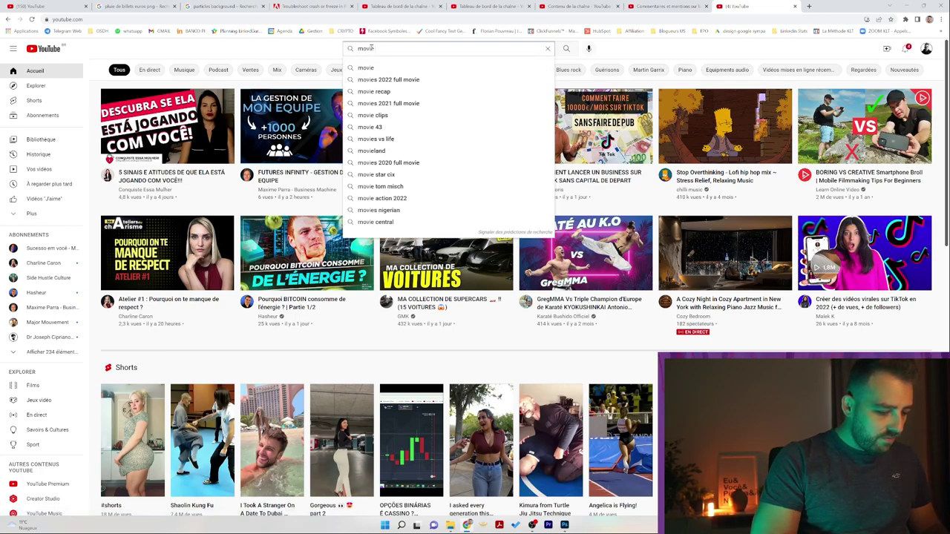